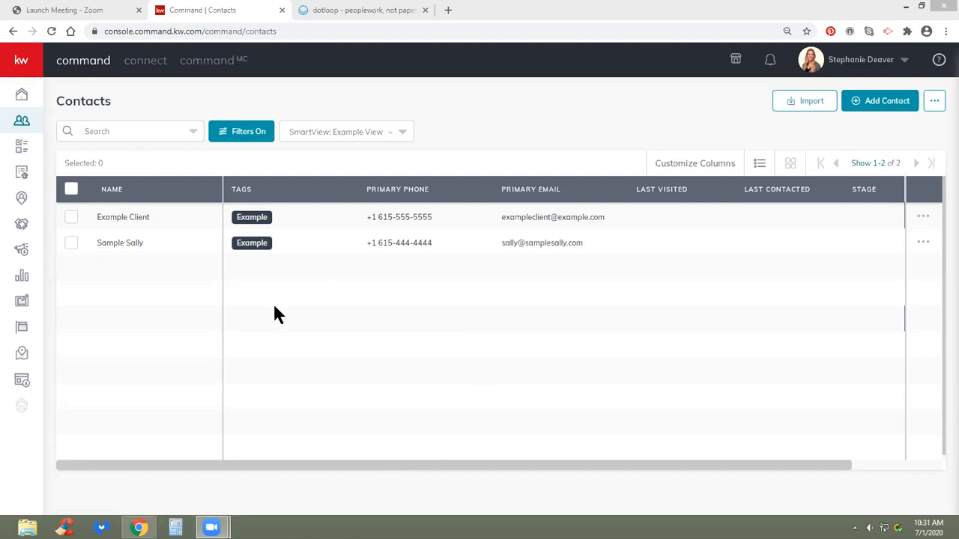
Start a new opportunity for the second contact in the list and set its opportunity type to Buyer.
left_click(123, 246)
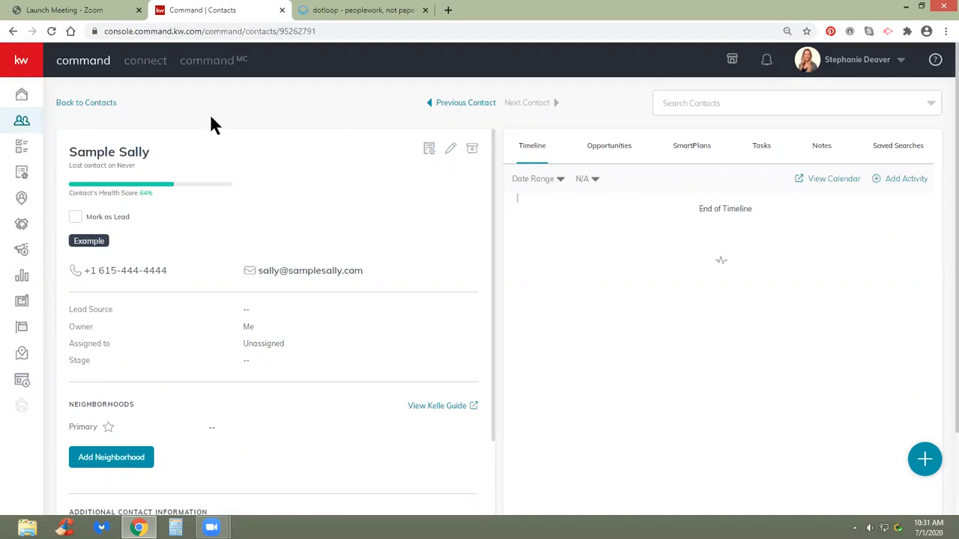
left_click(609, 147)
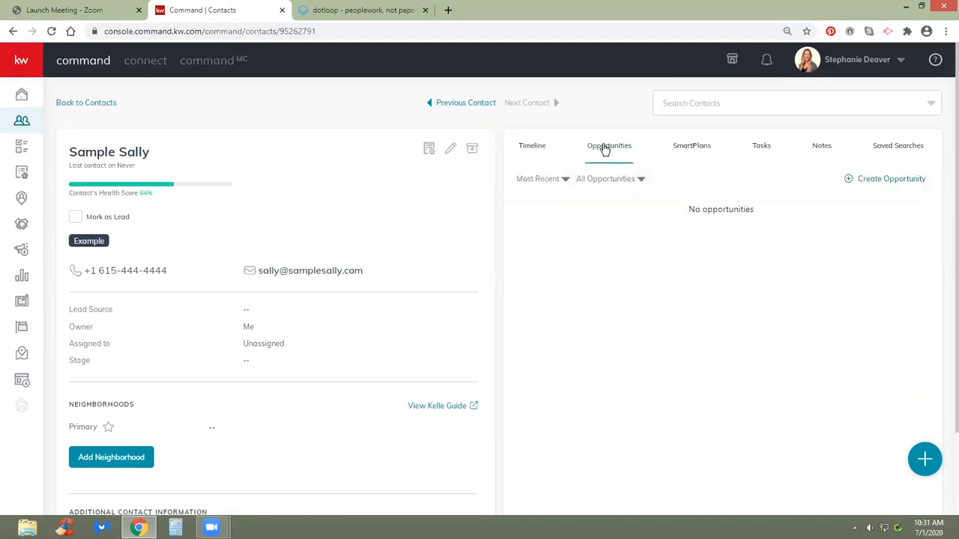
left_click(892, 180)
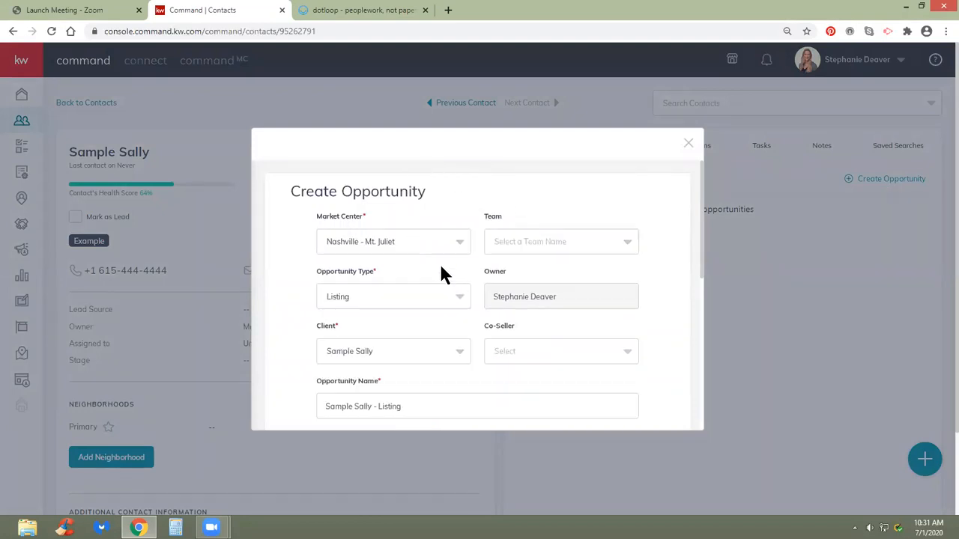
scroll(442, 258, "down", 1)
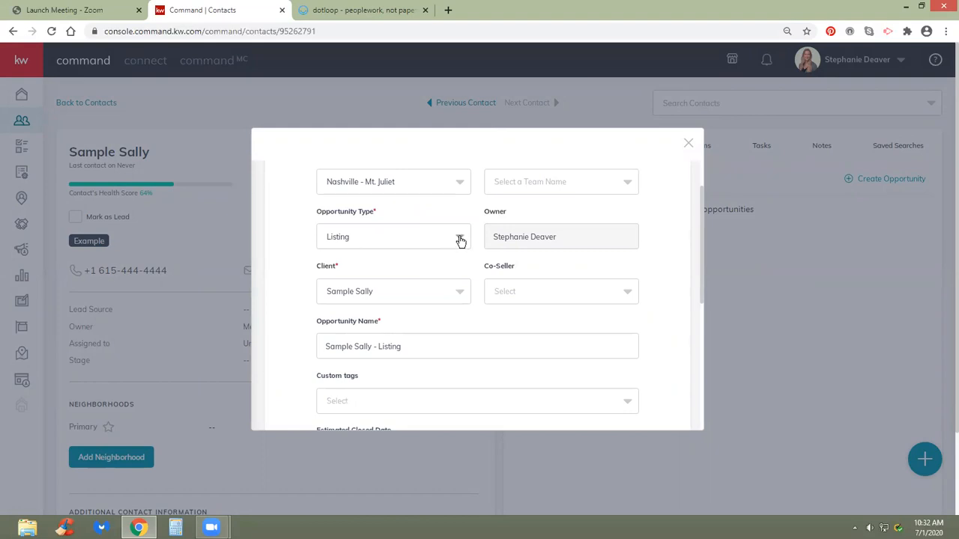
left_click(458, 238)
left_click(343, 290)
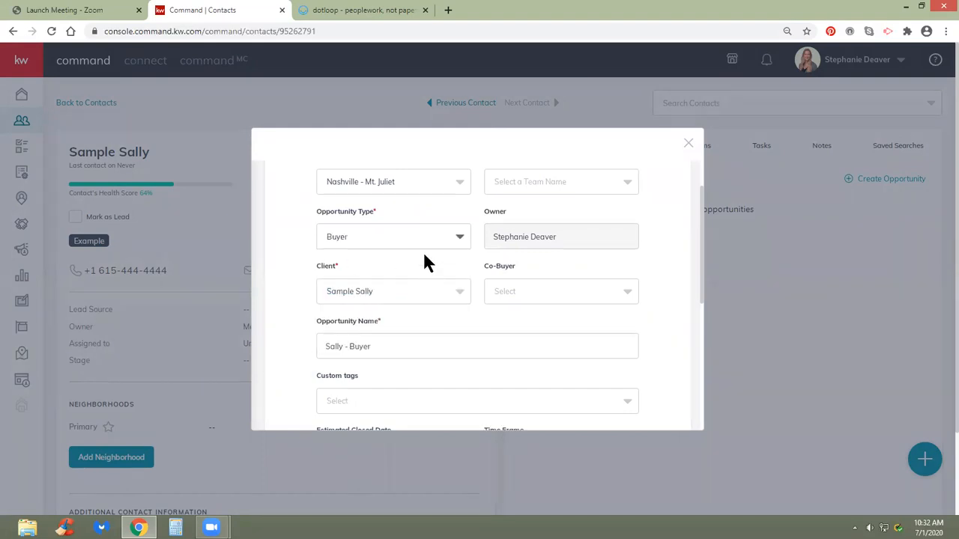
Rename the opportunity with the property's street address followed by "- Buyer".
scroll(442, 319, "down", 1)
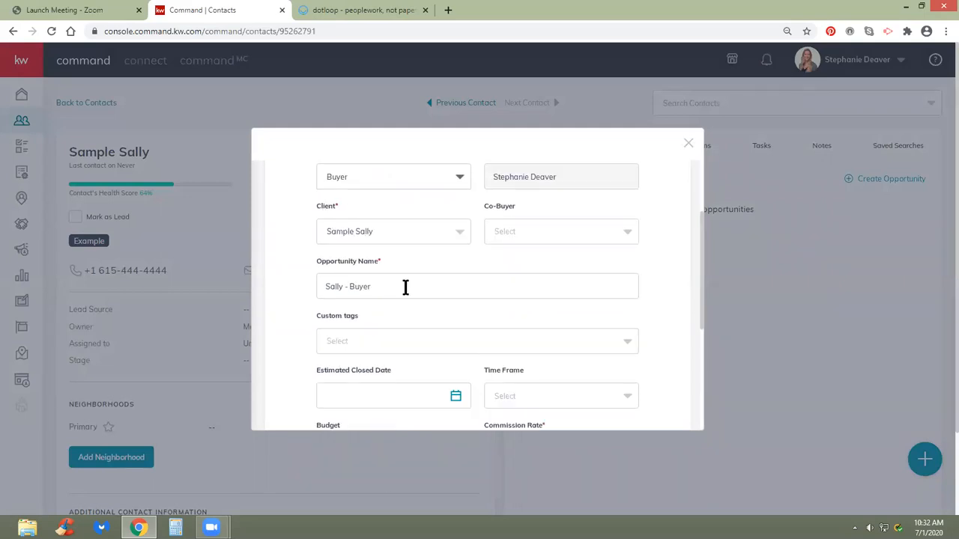
left_click_drag(405, 287, 273, 276)
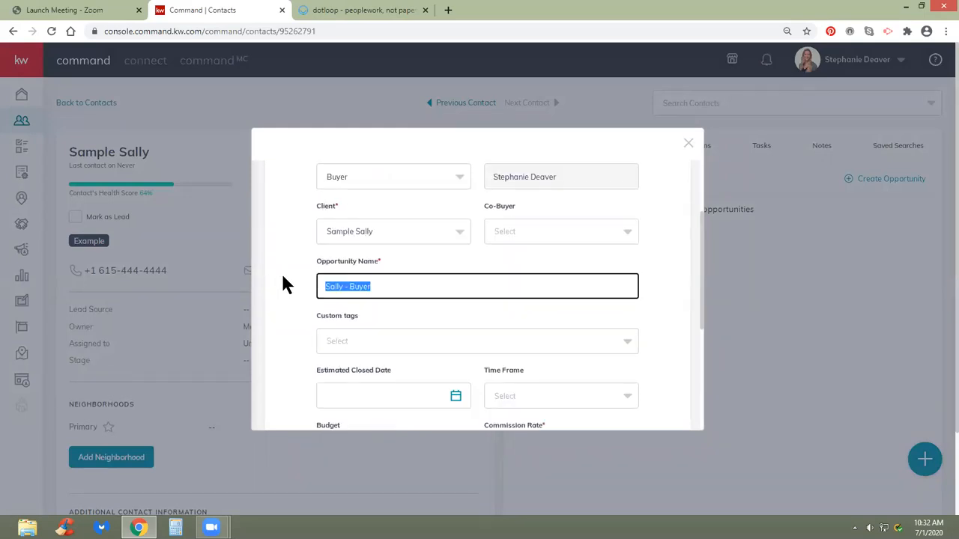
type("123 Sample Rd - Buyer")
left_click(274, 310)
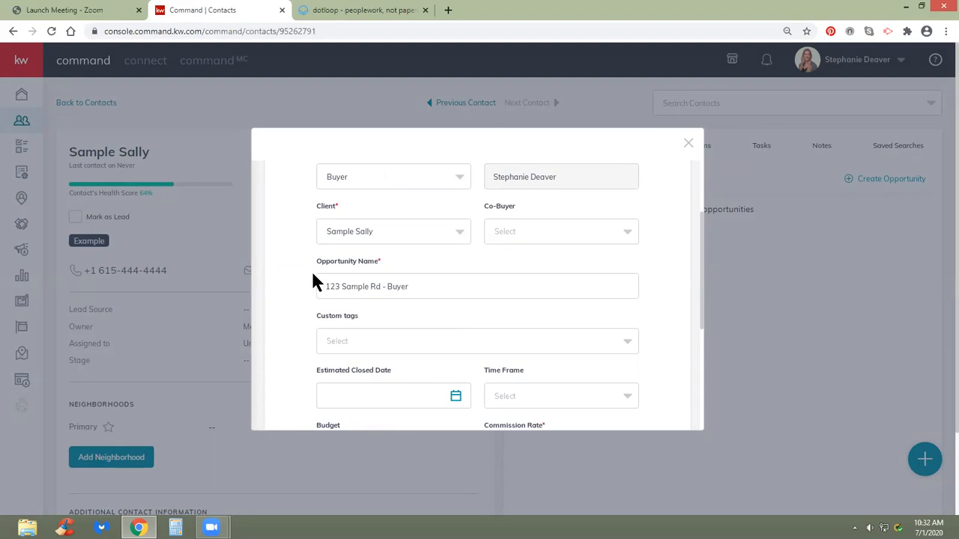
Set the opportunity's budget to $280,000 and its commission rate to 3%.
scroll(304, 266, "down", 2)
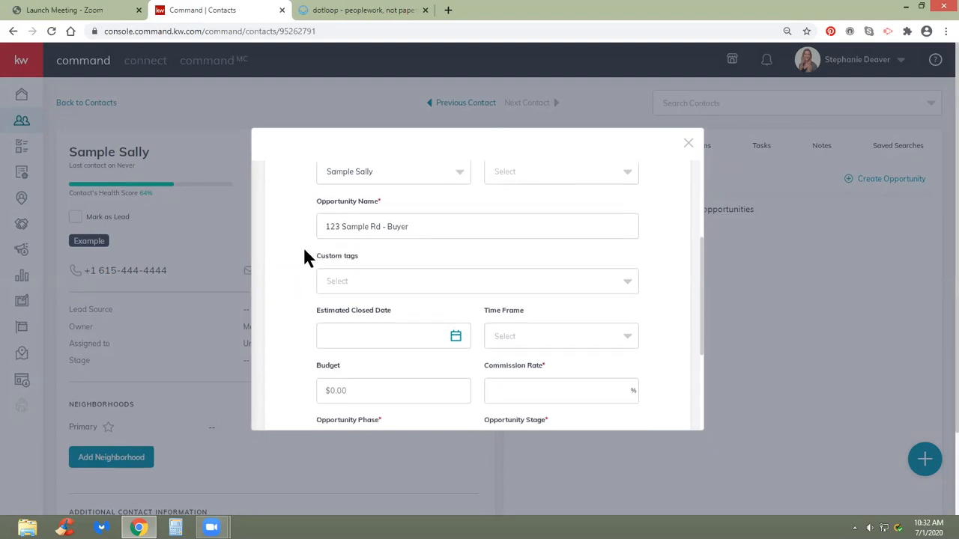
scroll(303, 257, "down", 1)
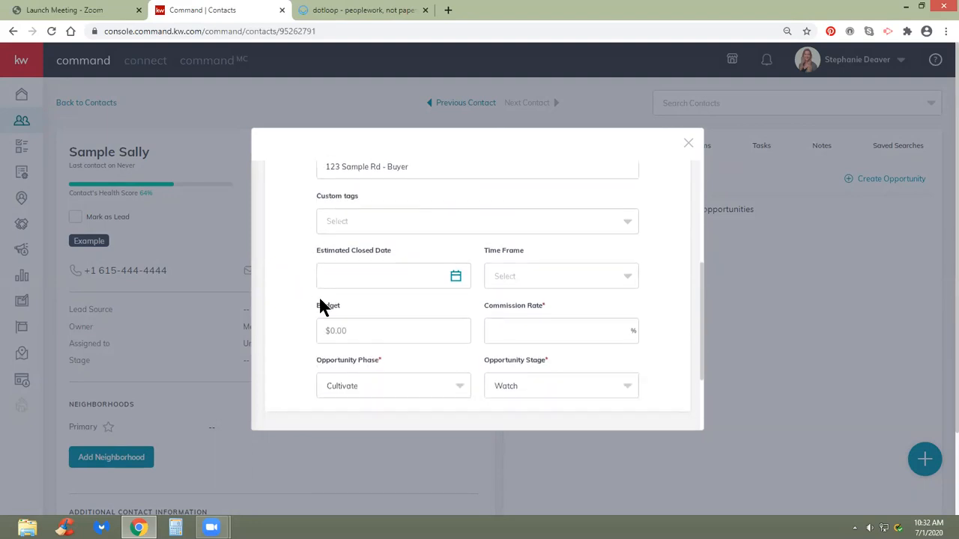
scroll(442, 279, "down", 2)
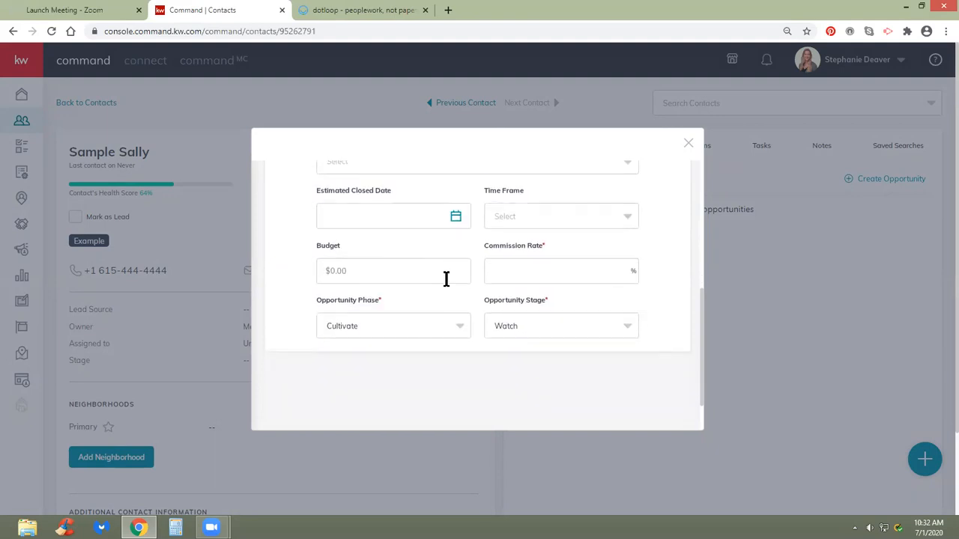
left_click(407, 270)
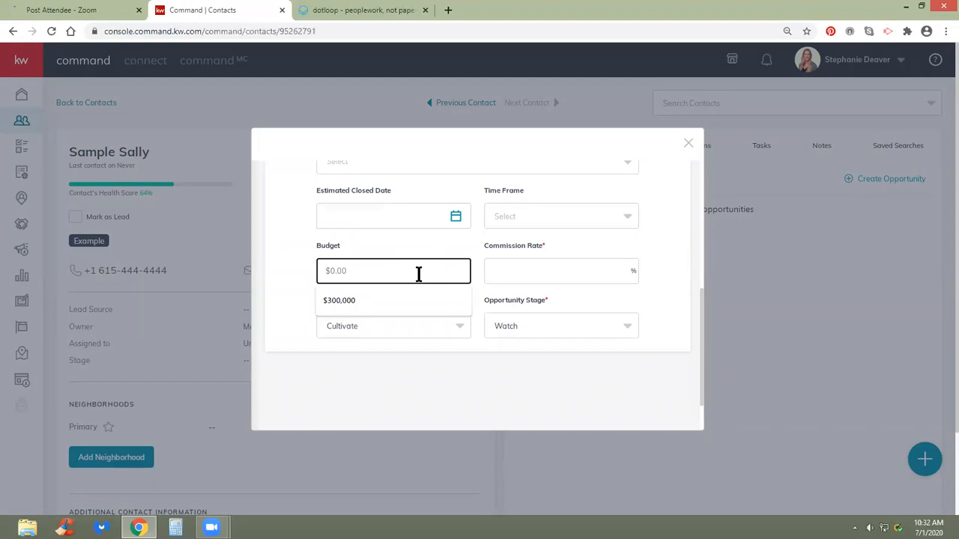
key("Down")
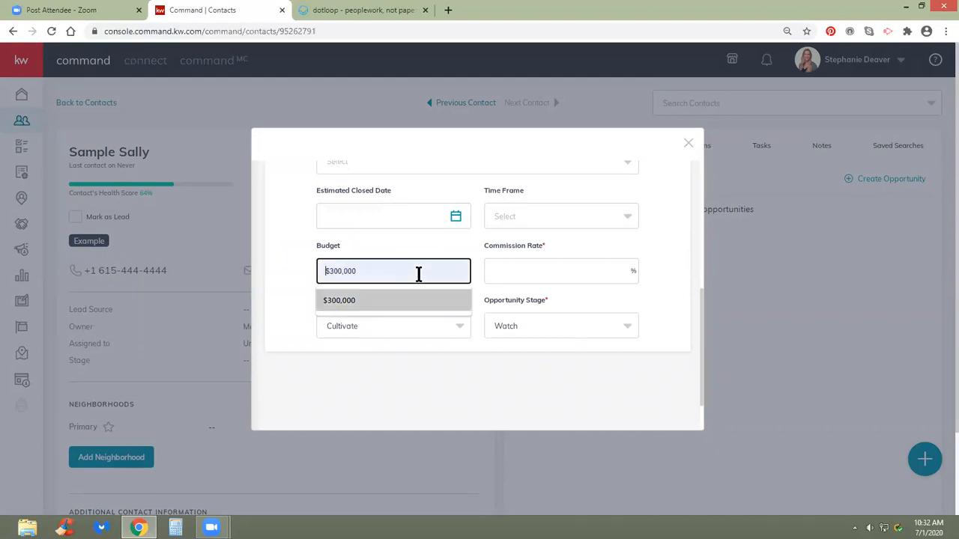
type("2800000")
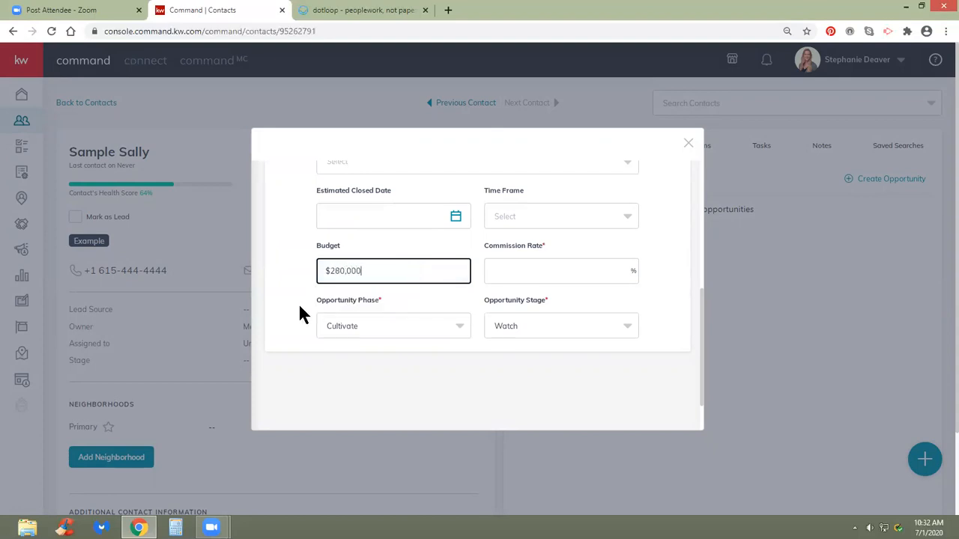
left_click(293, 313)
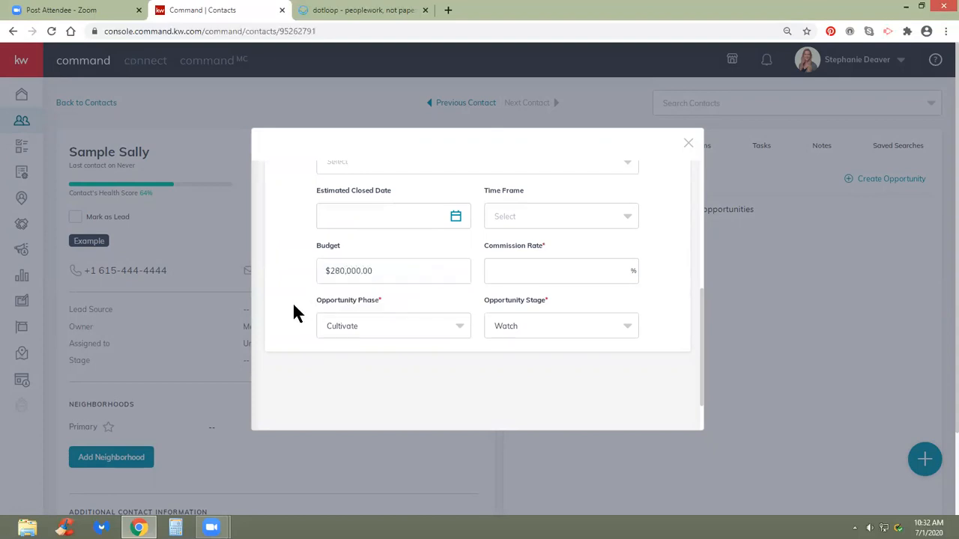
left_click(587, 271)
type("3")
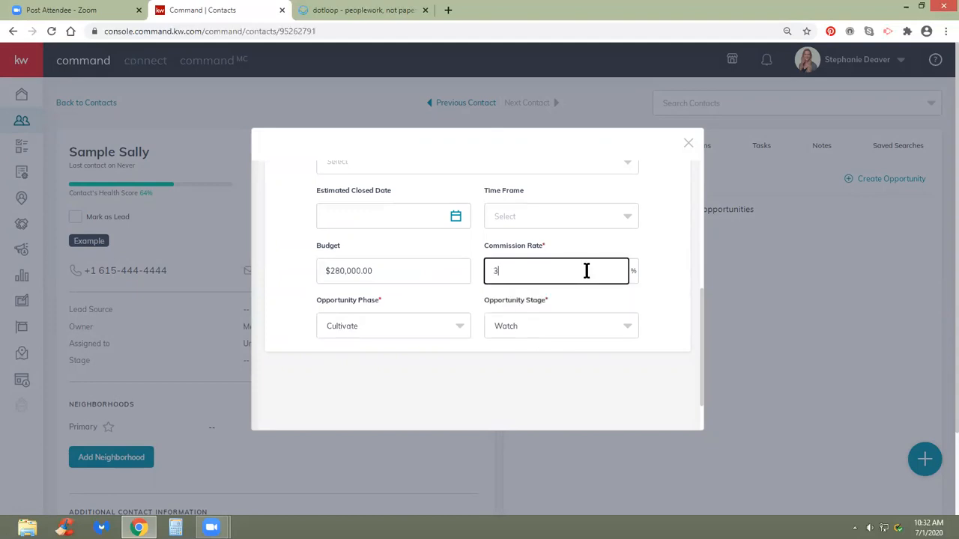
left_click(564, 381)
Set the opportunity phase to Active and the stage to Negotiations, and create the opportunity.
left_click(412, 331)
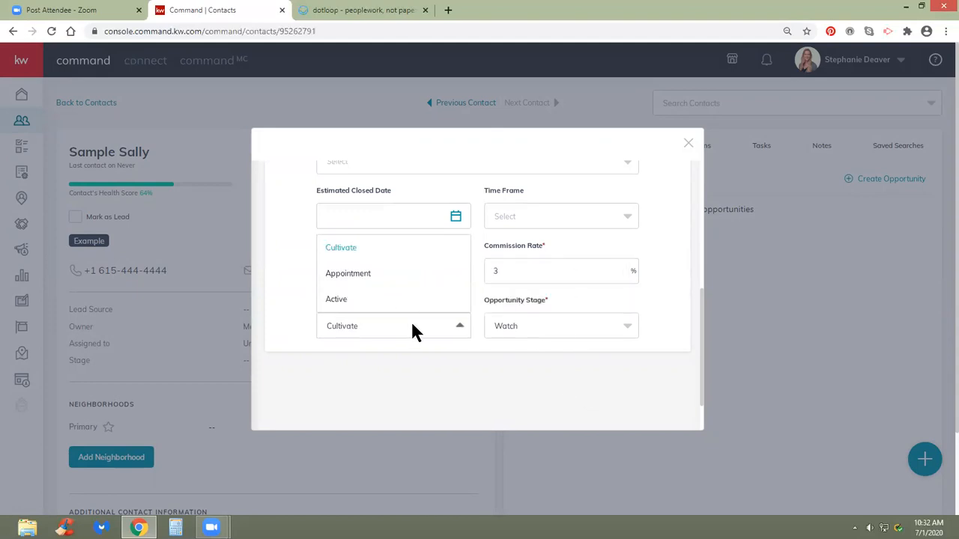
left_click(357, 300)
left_click(568, 329)
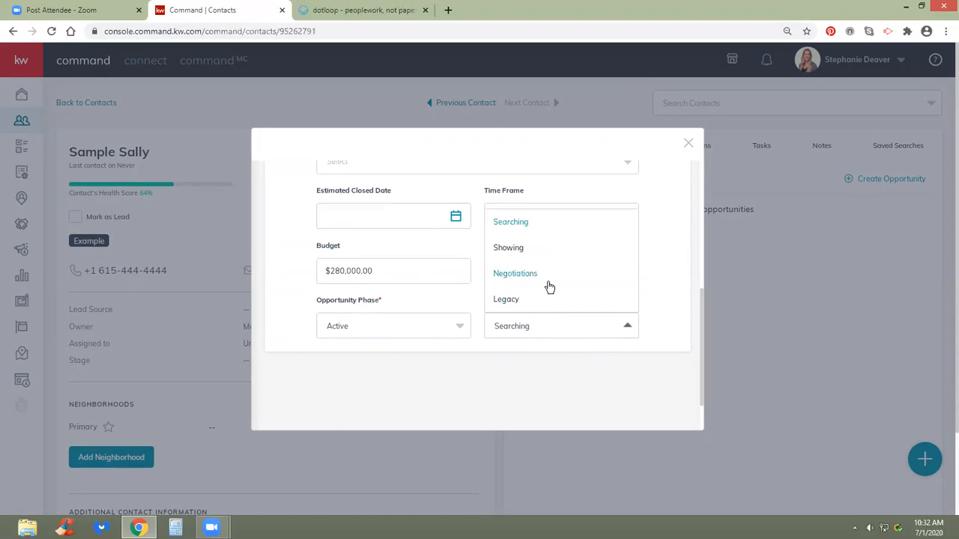
left_click(543, 274)
left_click(577, 330)
left_click(545, 276)
scroll(560, 357, "down", 2)
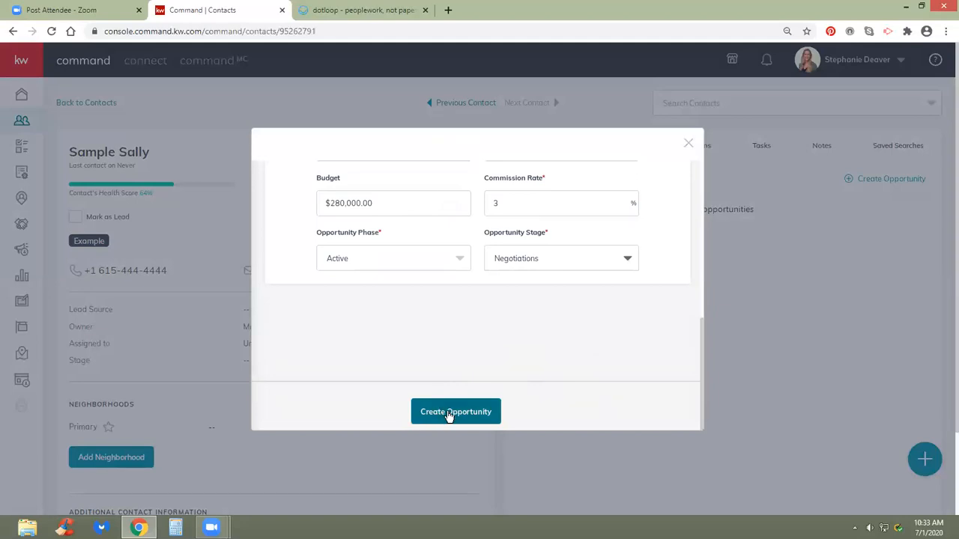
left_click(451, 416)
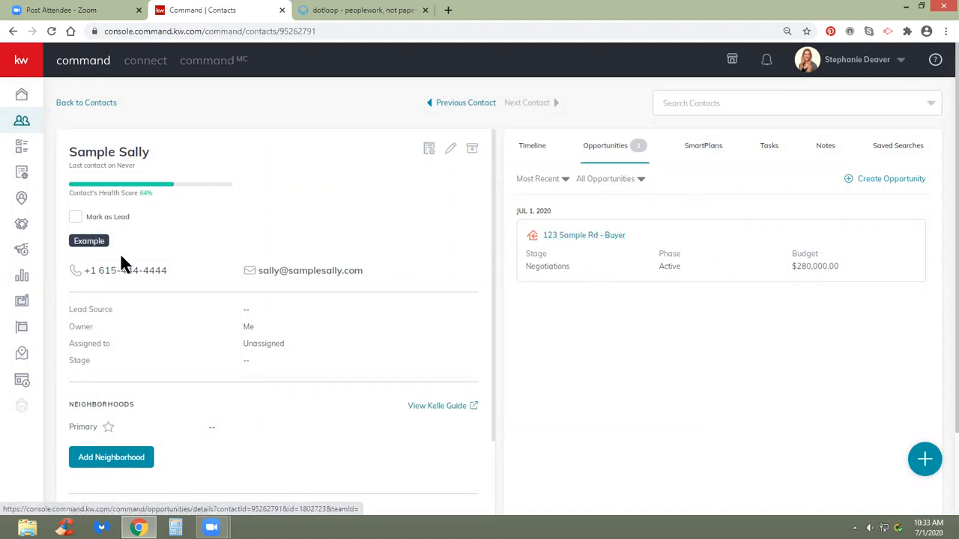
In the buyers pipeline, move the new opportunity from Active to Under Contract and place it in the Appraisal stage.
left_click(23, 226)
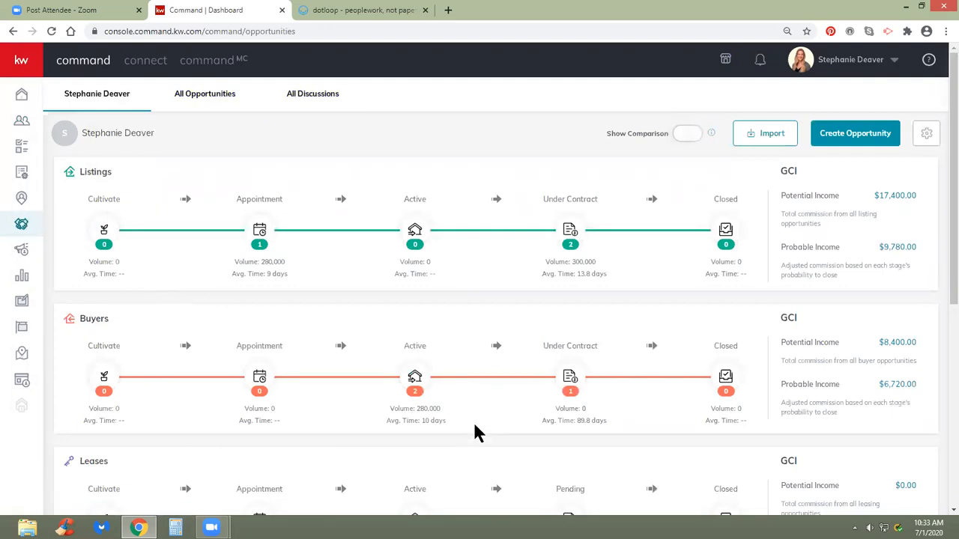
left_click(418, 378)
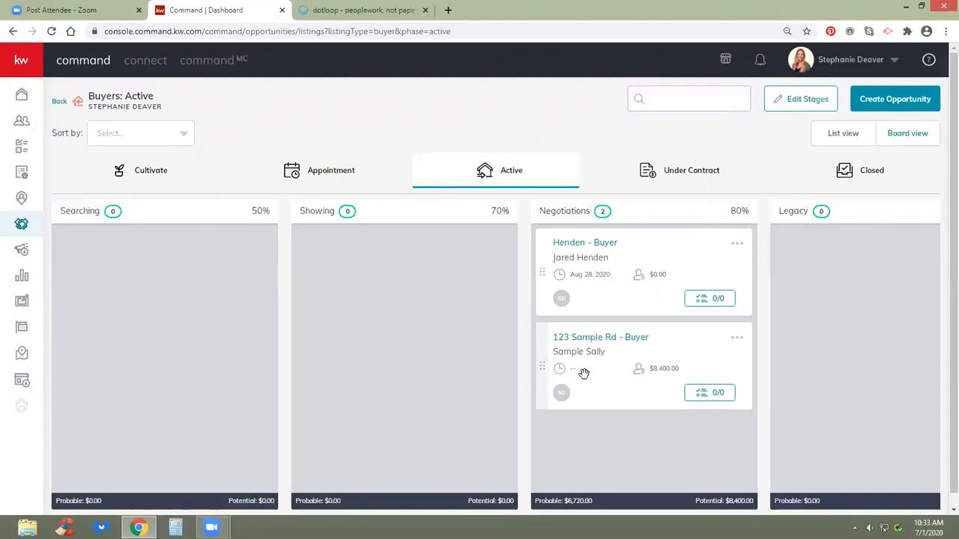
left_click_drag(582, 341, 661, 174)
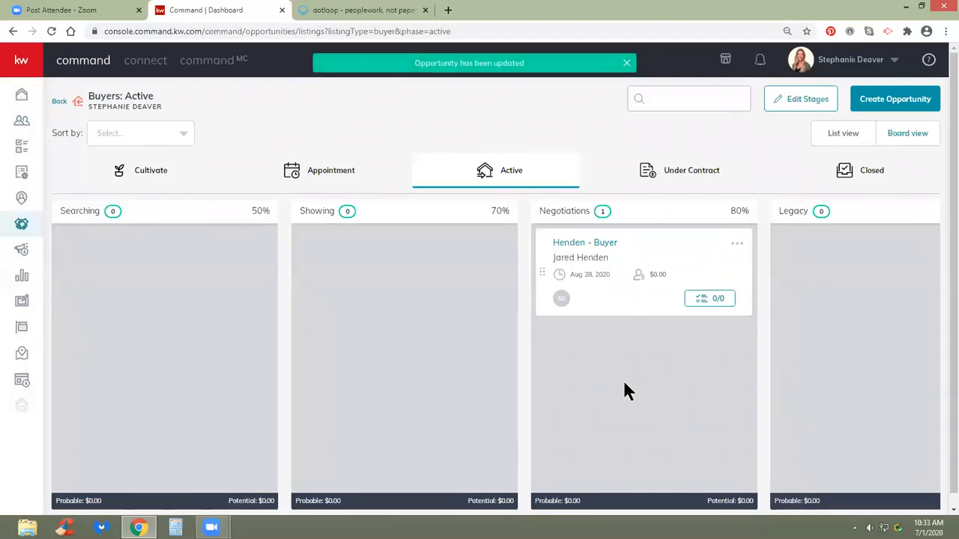
left_click(673, 180)
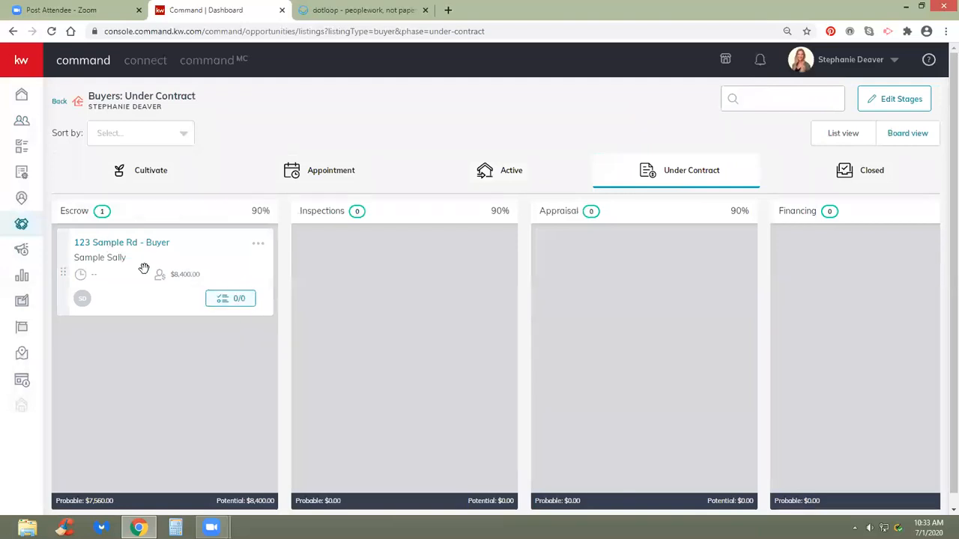
left_click_drag(143, 266, 637, 282)
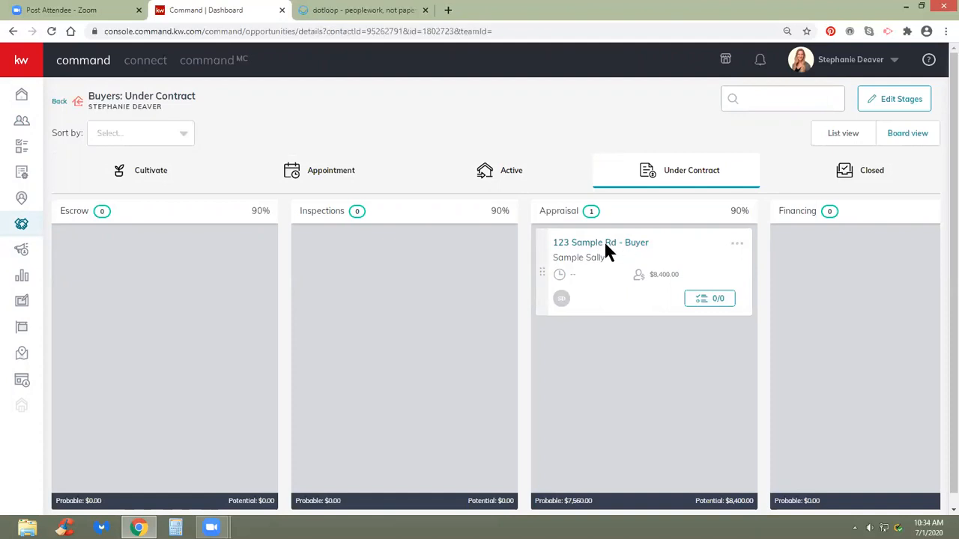
Open the moved opportunity's documents and choose the Residential checklist type.
left_click(605, 243)
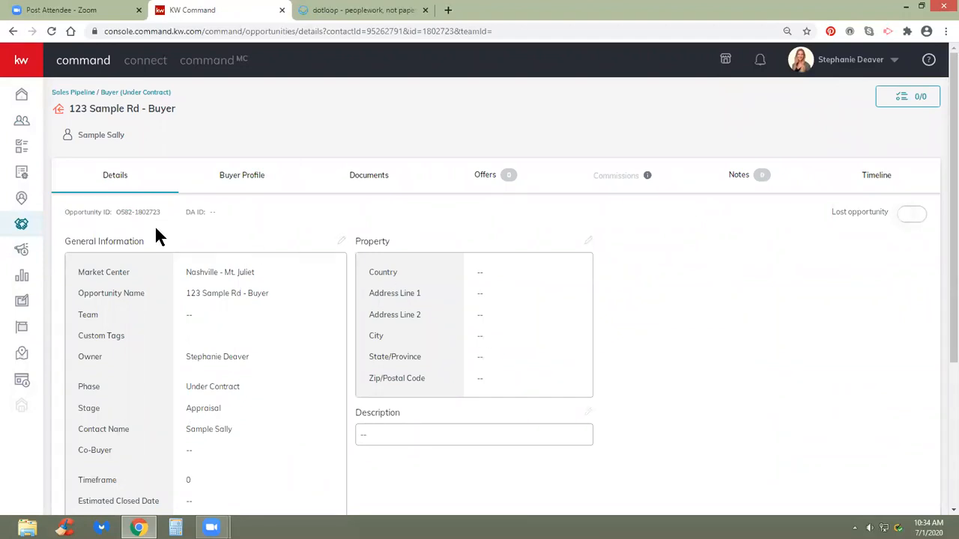
scroll(153, 228, "down", 2)
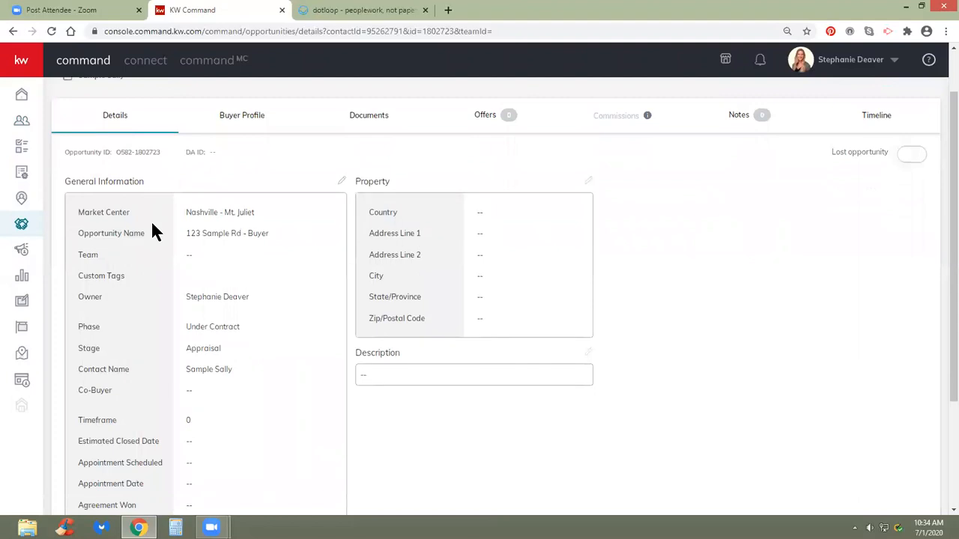
scroll(165, 217, "up", 2)
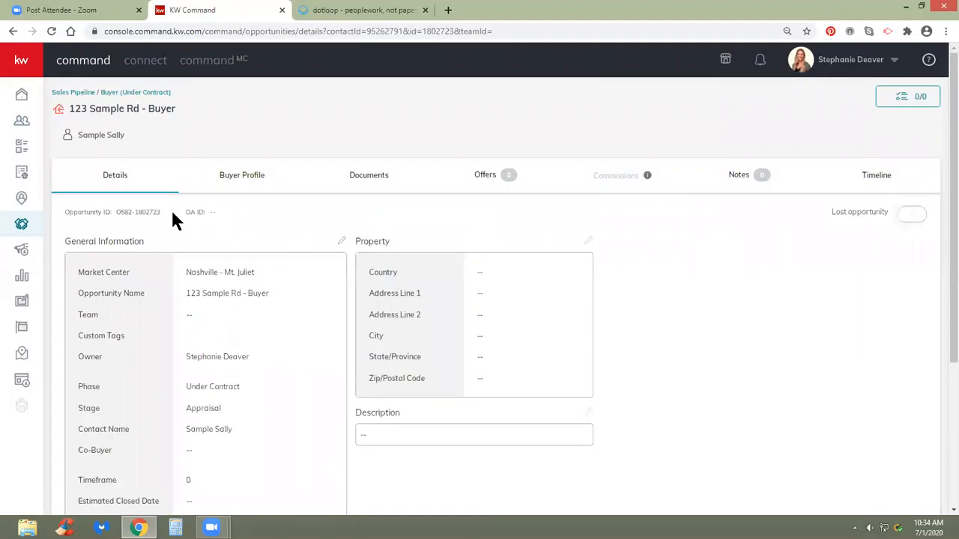
left_click(357, 181)
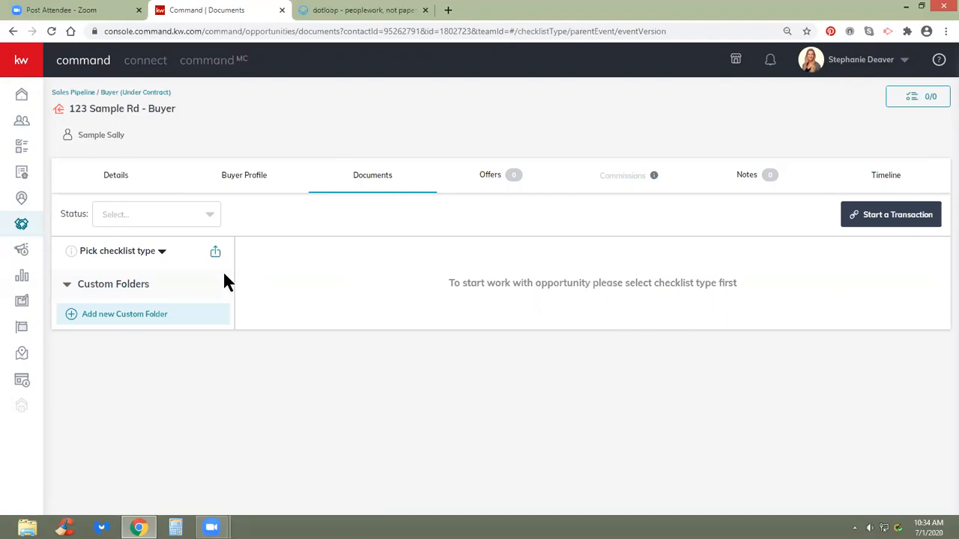
left_click(146, 255)
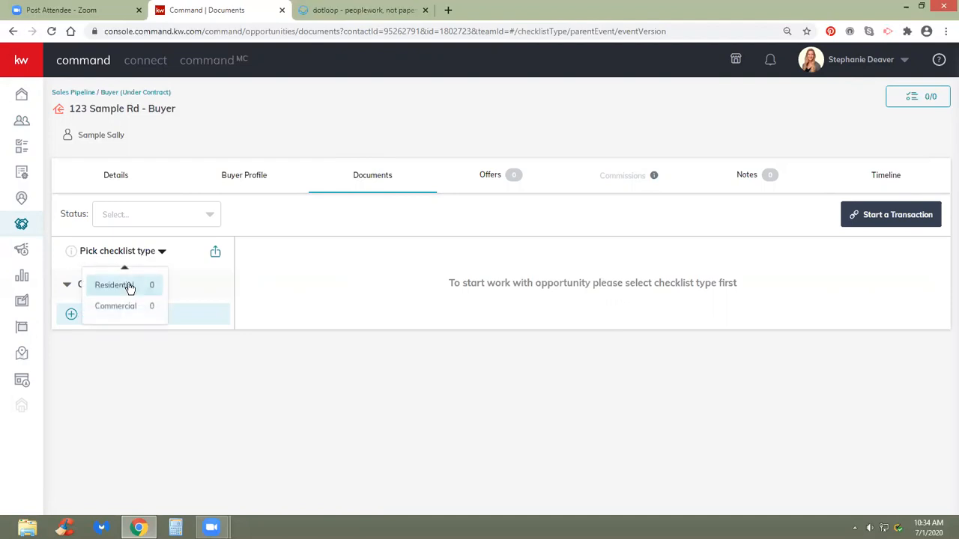
left_click(128, 286)
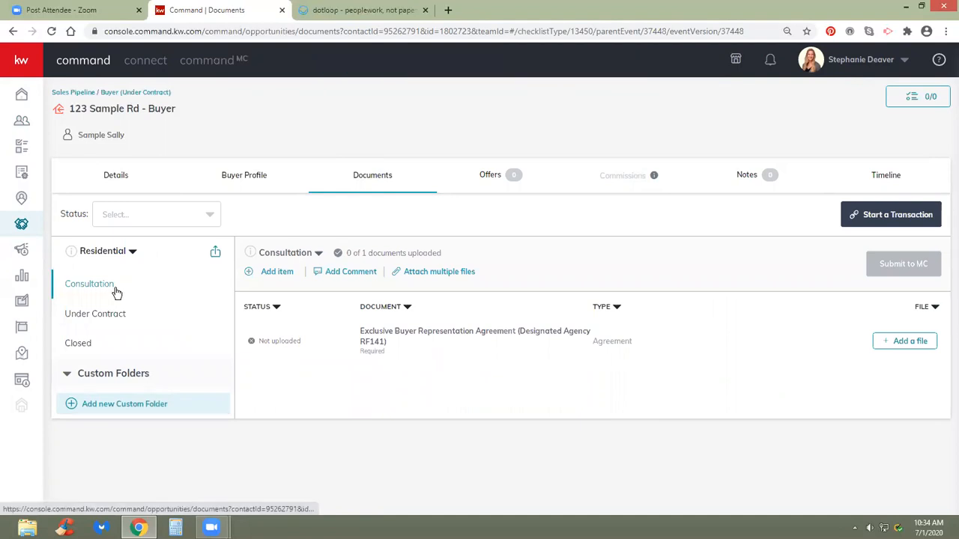
Review the required documents in the Under Contract, Closed and Consultation folders of the Residential checklist.
left_click(116, 318)
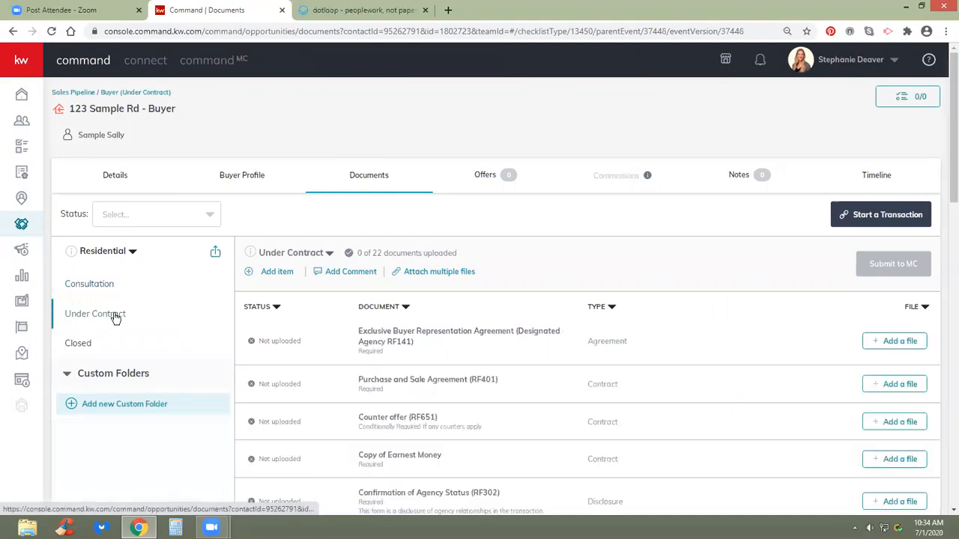
left_click(93, 348)
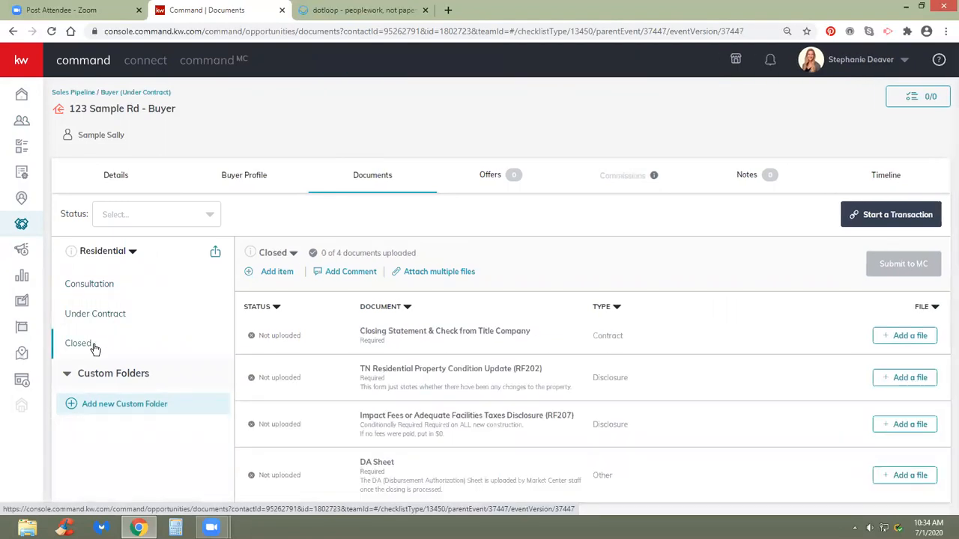
left_click(102, 289)
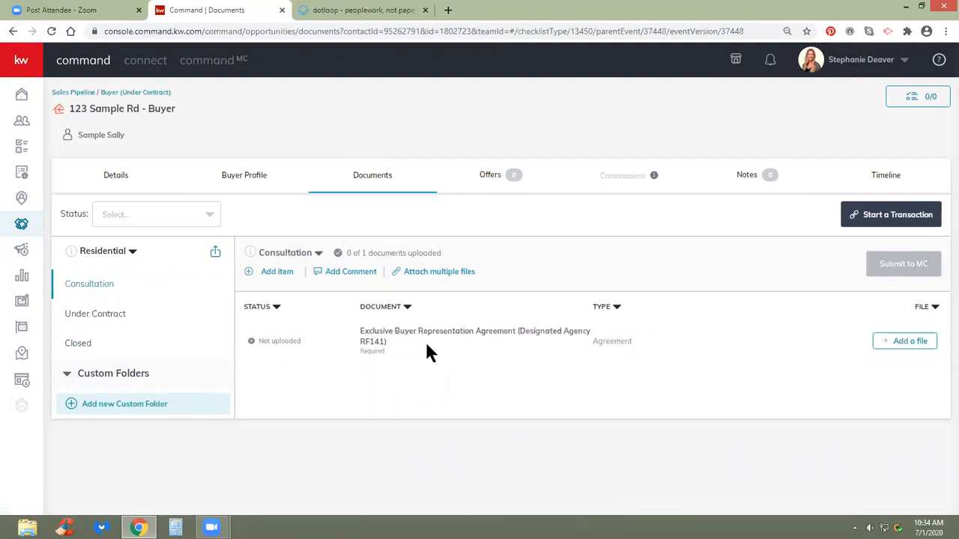
left_click(114, 319)
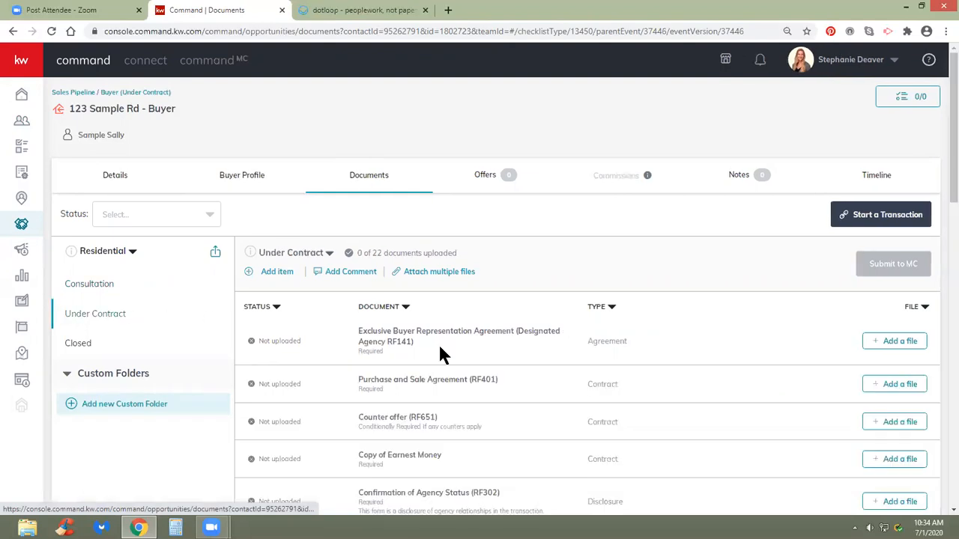
Examine the required and conditionally required documents in the Under Contract folder of the Residential checklist.
scroll(444, 348, "down", 1)
scroll(444, 347, "down", 3)
scroll(447, 346, "up", 1)
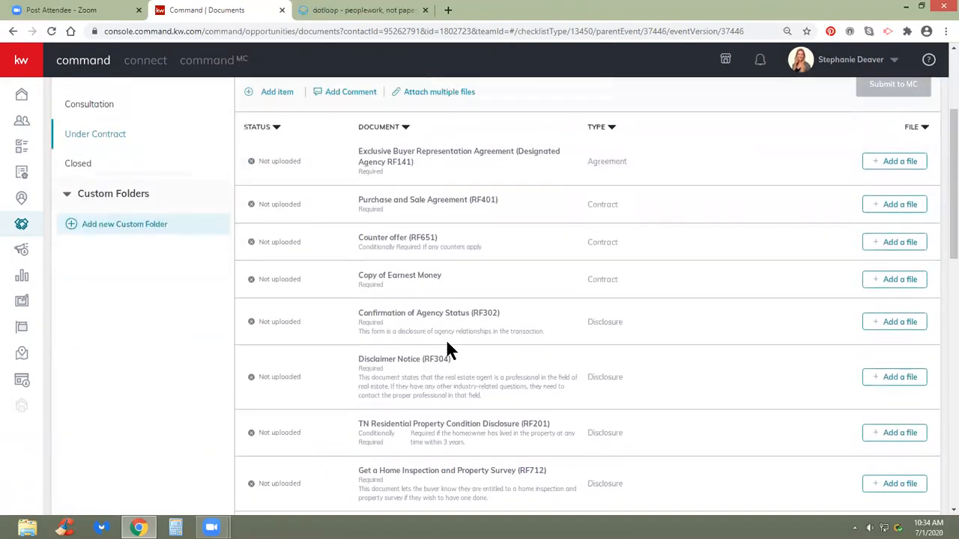
scroll(447, 346, "up", 1)
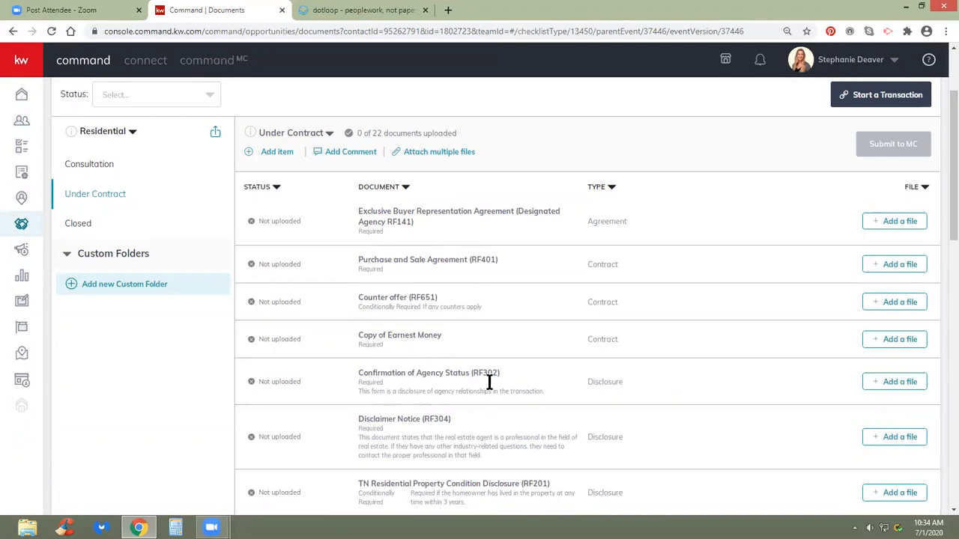
scroll(504, 371, "down", 5)
scroll(509, 322, "up", 5)
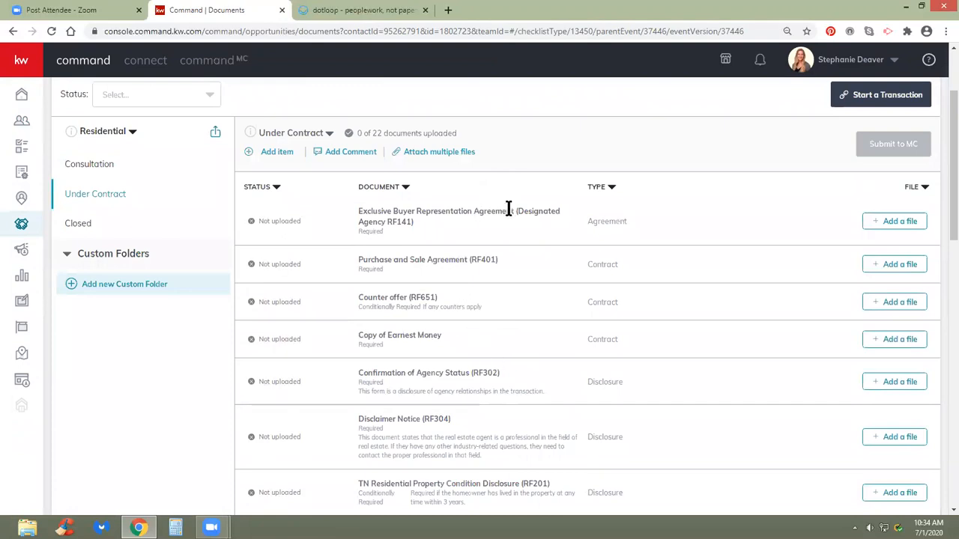
scroll(505, 242, "down", 4)
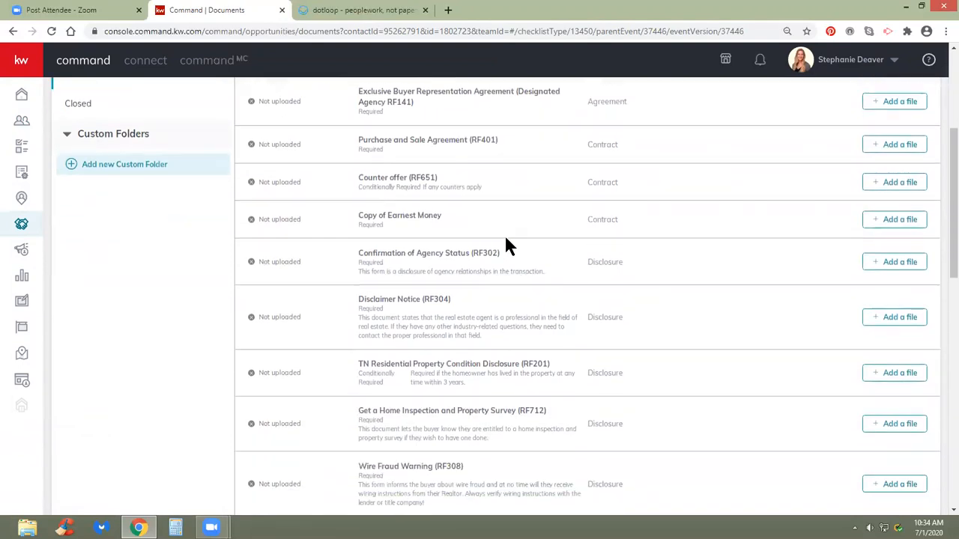
scroll(506, 244, "down", 3)
scroll(507, 244, "down", 2)
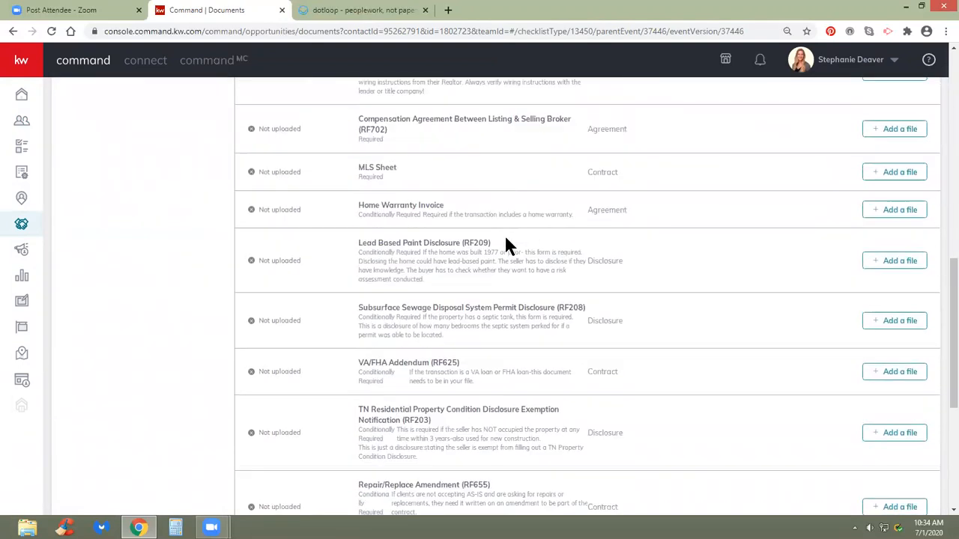
scroll(507, 245, "up", 10)
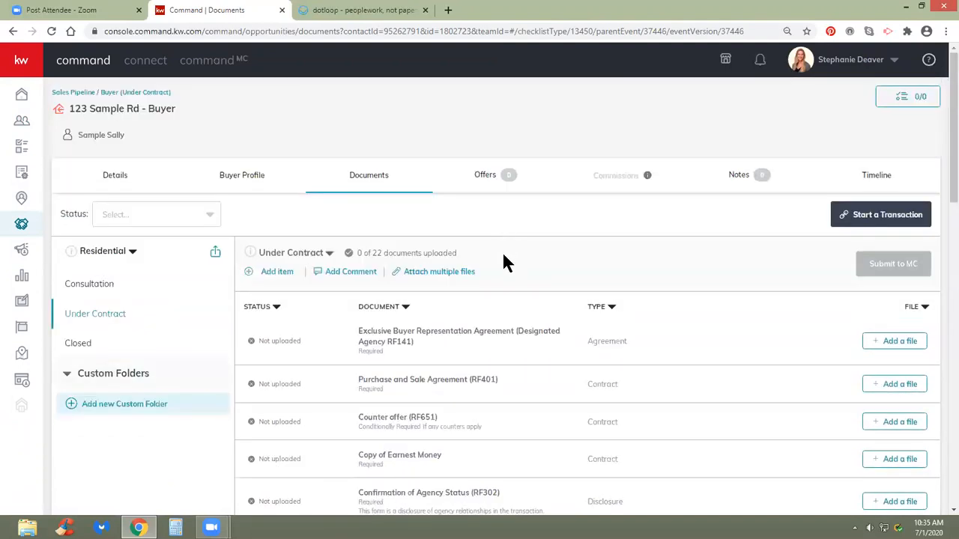
scroll(496, 262, "down", 4)
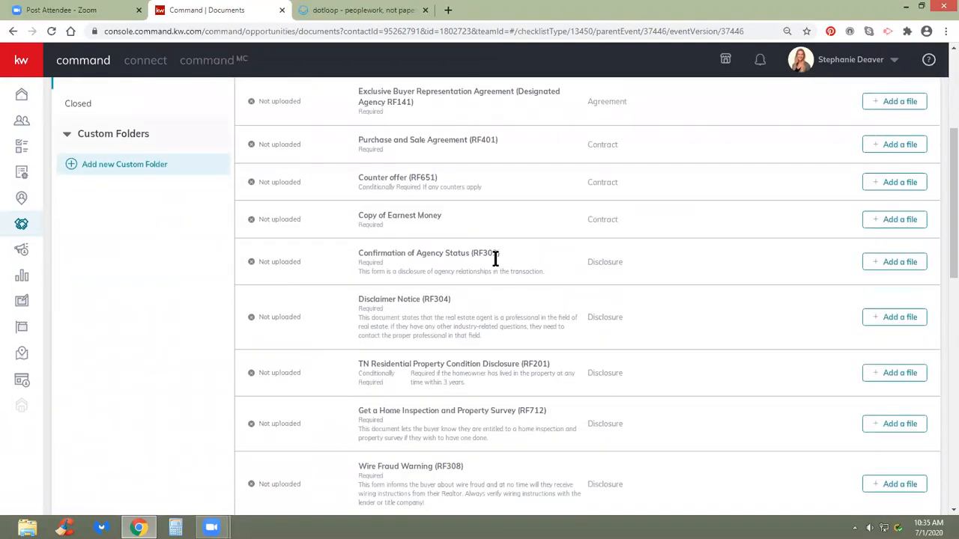
scroll(491, 272, "up", 4)
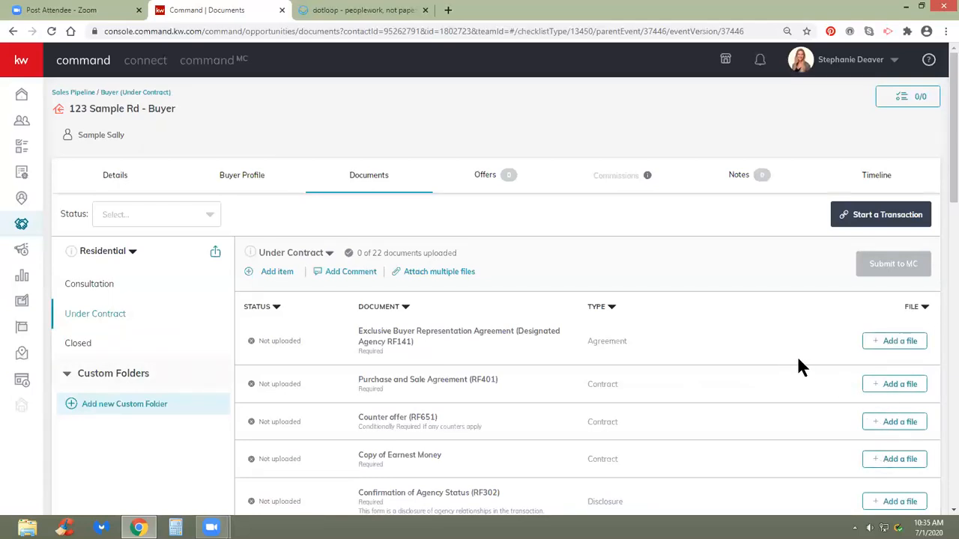
Check the upload options for the Exclusive Buyer Representation Agreement, and start a Dotloop transaction with the Buying Loop template.
left_click(891, 343)
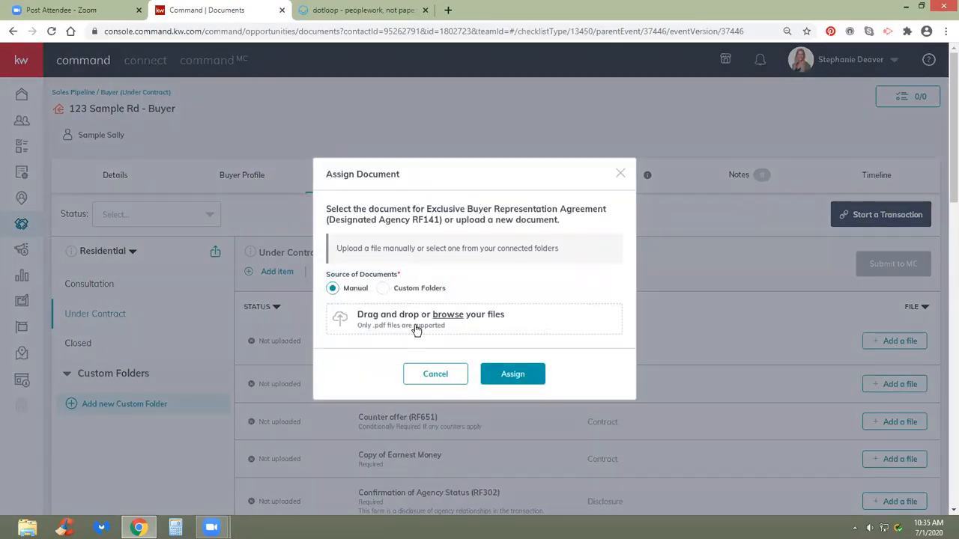
left_click(451, 374)
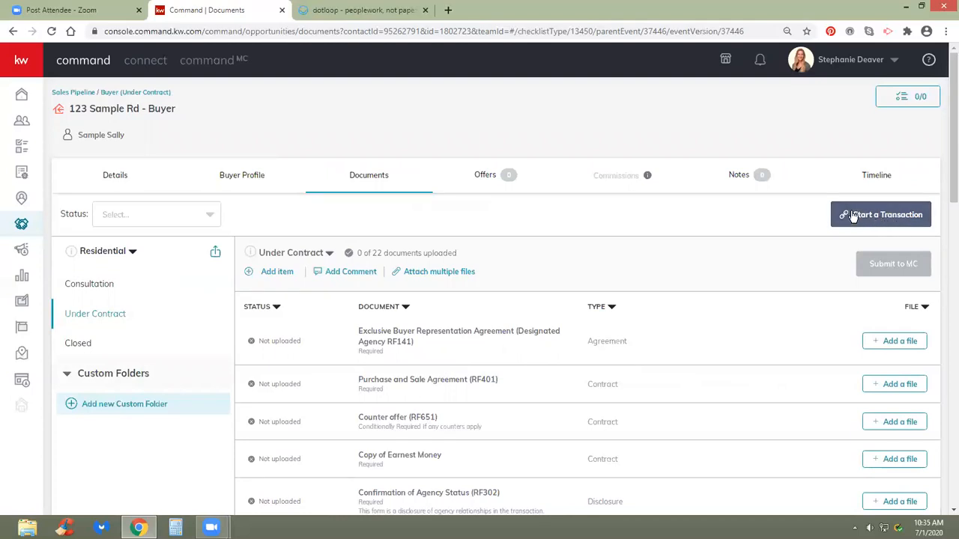
left_click(892, 219)
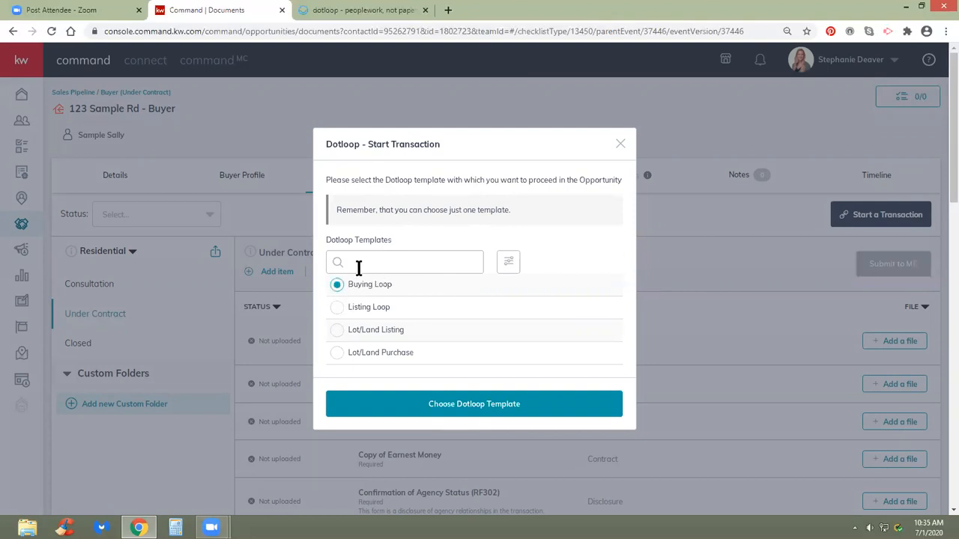
left_click(442, 412)
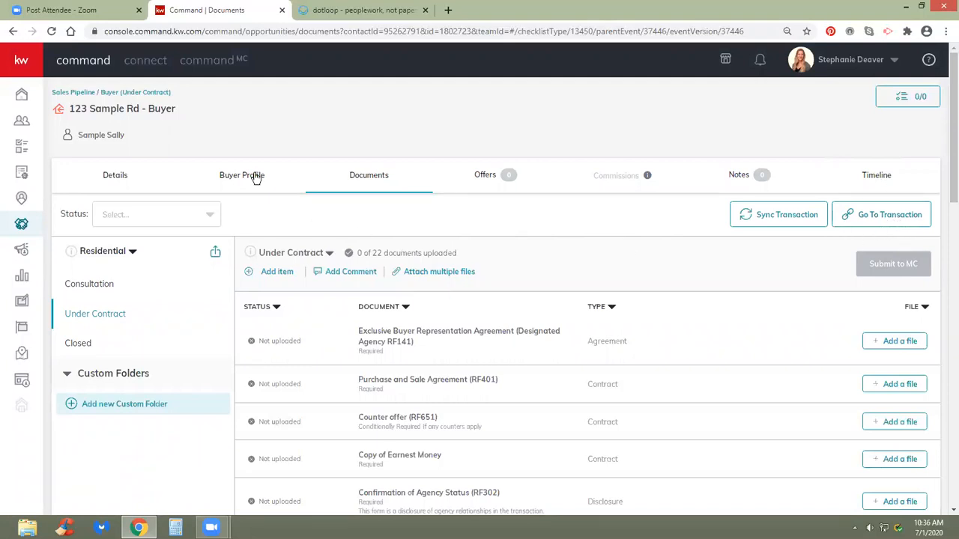
Switch to dotloop, refresh the loops list and open the 123 Sample Rd - Buyer loop.
left_click(352, 9)
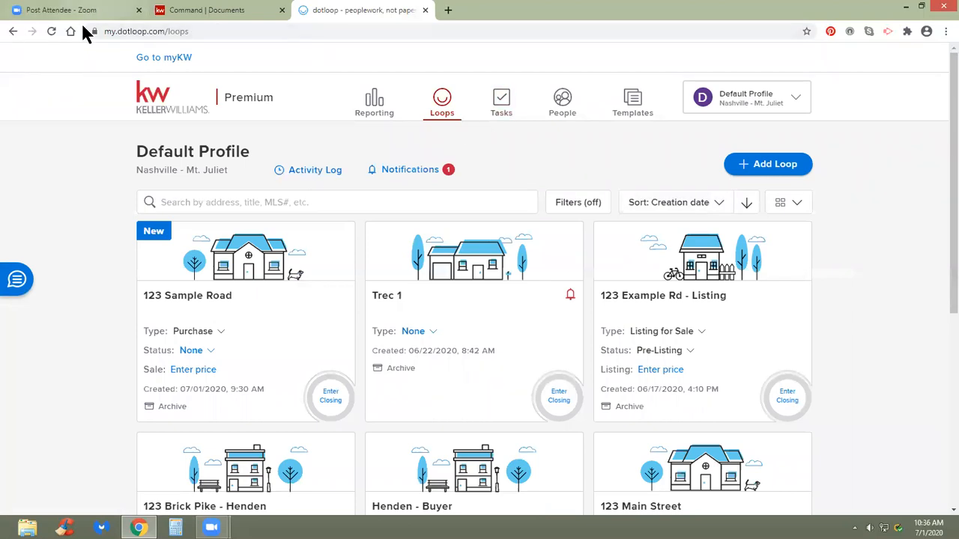
left_click(52, 32)
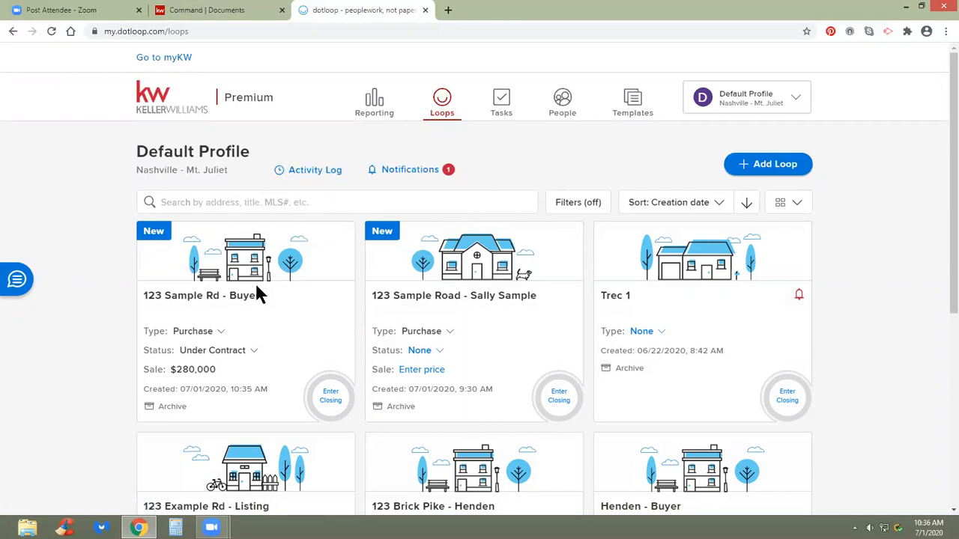
left_click(212, 298)
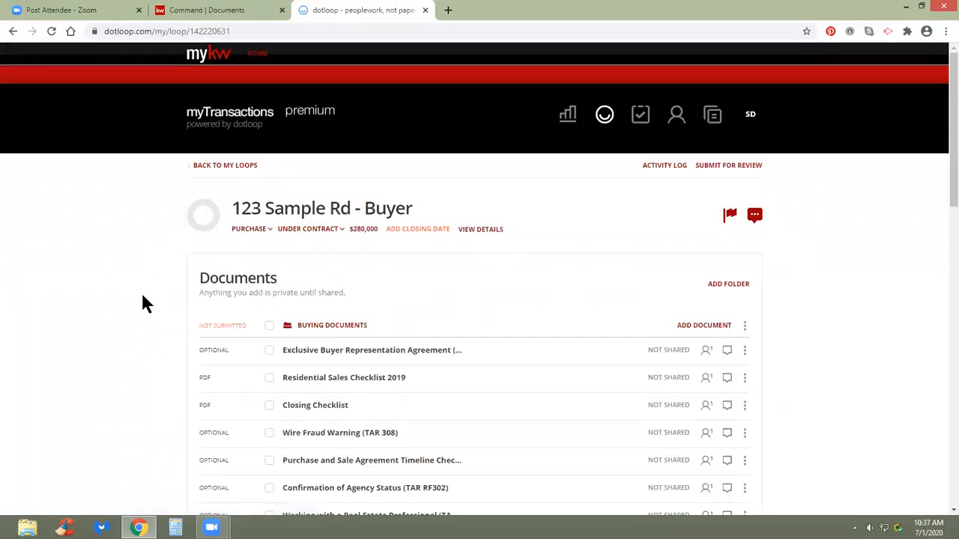
Review the loop's Buying Documents, viewing Residential Sales Checklist 2019 and Wire Fraud Warning (TAR 308), and return to the loop.
scroll(144, 303, "down", 1)
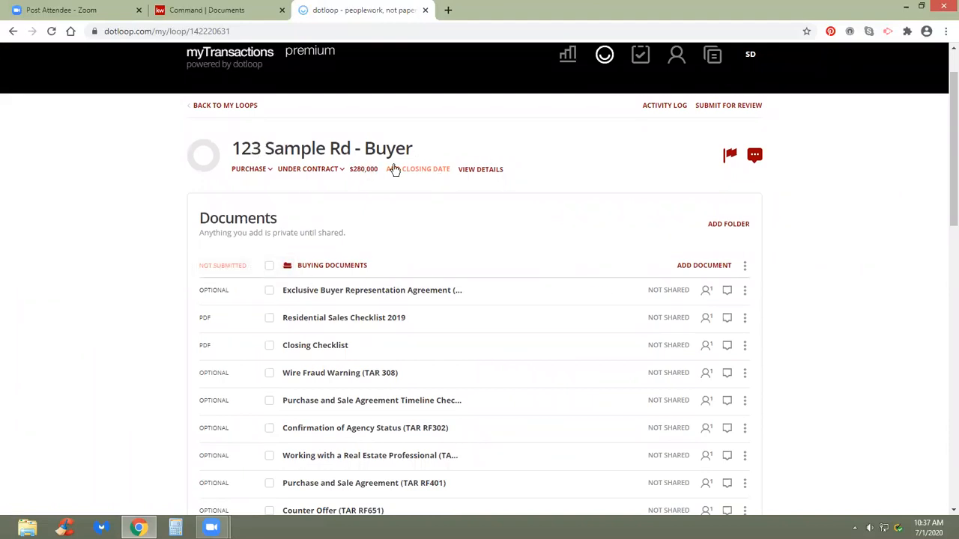
scroll(433, 270, "down", 2)
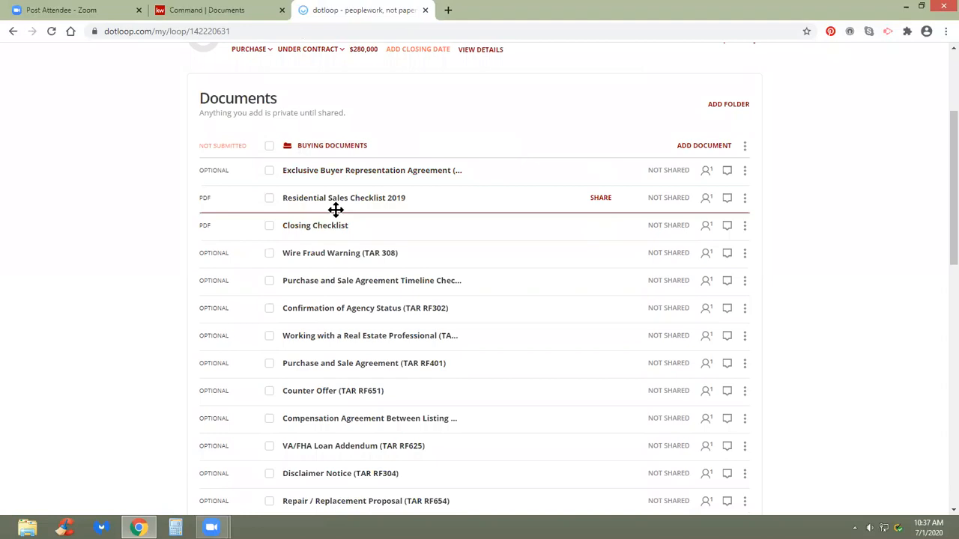
scroll(331, 215, "down", 4)
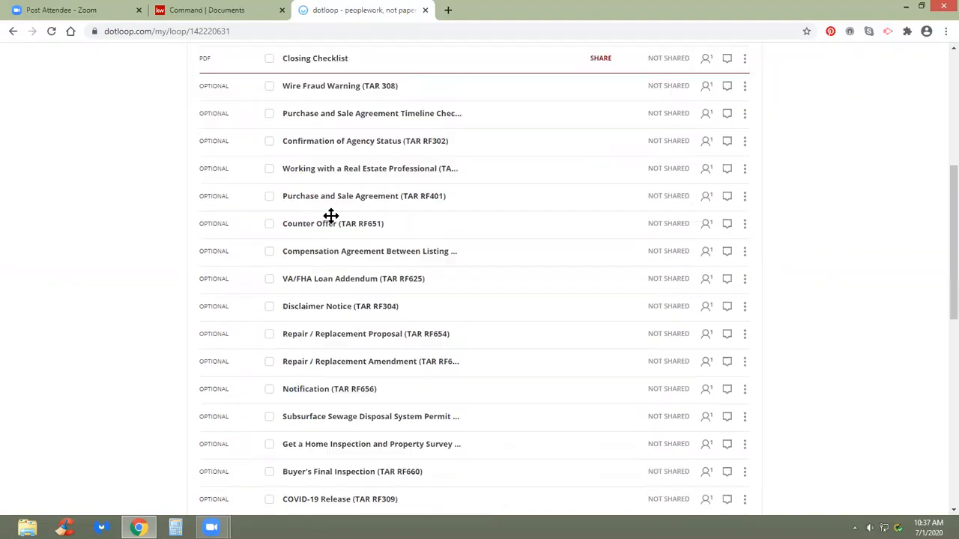
scroll(332, 216, "up", 4)
left_click(327, 200)
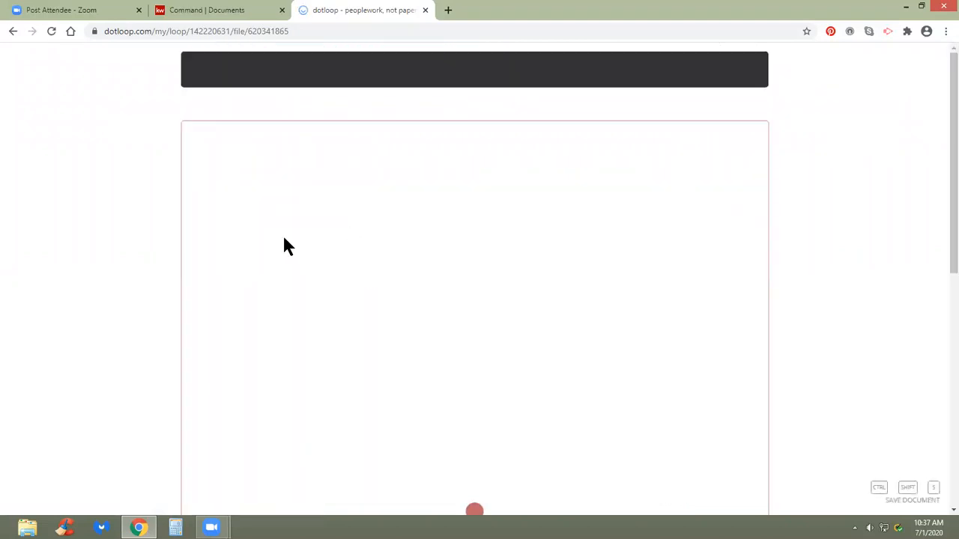
left_click(194, 69)
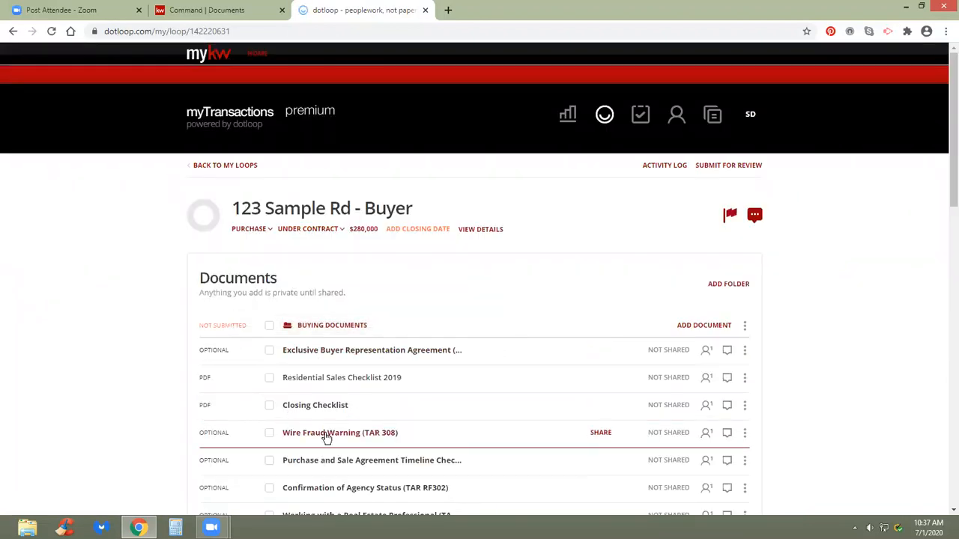
left_click(325, 435)
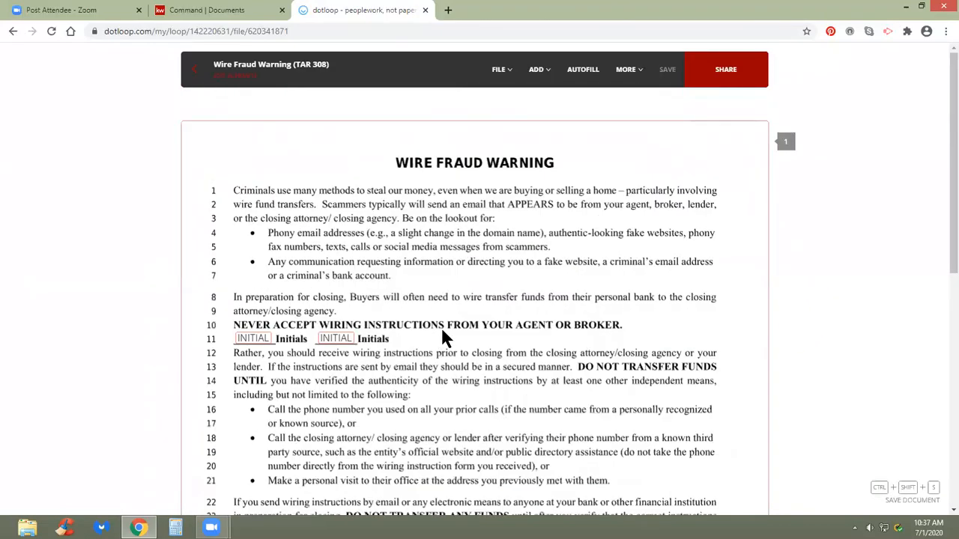
left_click(194, 69)
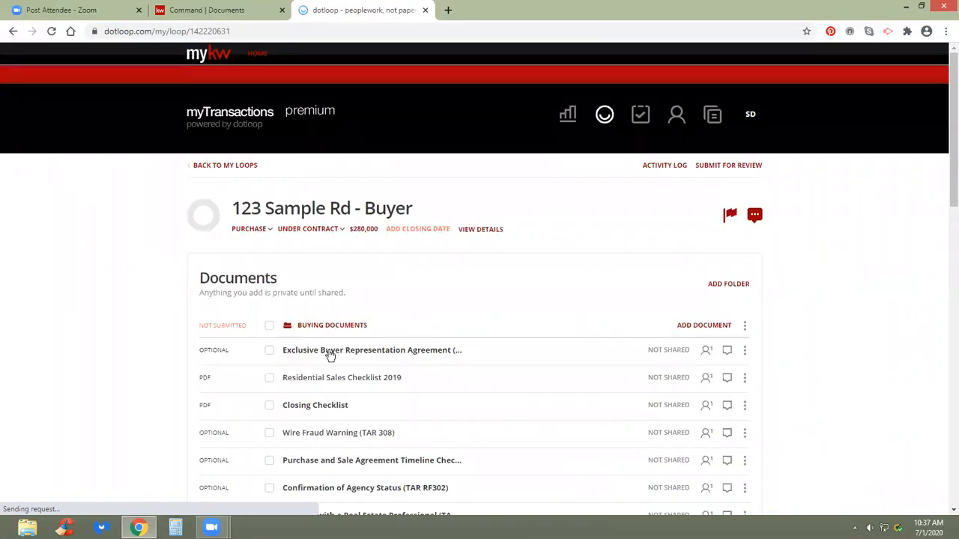
Select the whole Buying Documents folder in the 123 Sample Rd - Buyer loop and archive it.
scroll(327, 355, "down", 2)
scroll(347, 324, "down", 2)
scroll(287, 316, "up", 1)
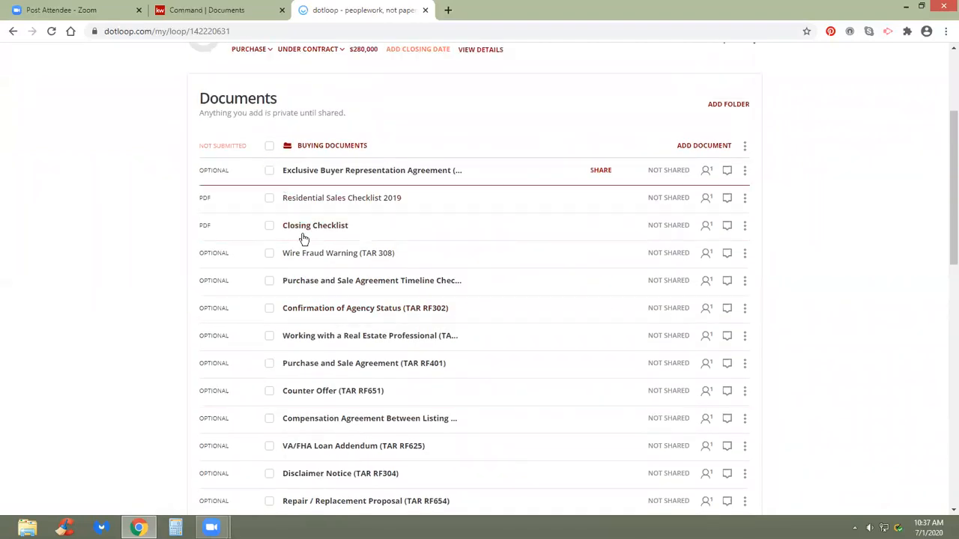
scroll(330, 253, "down", 3)
scroll(325, 242, "up", 4)
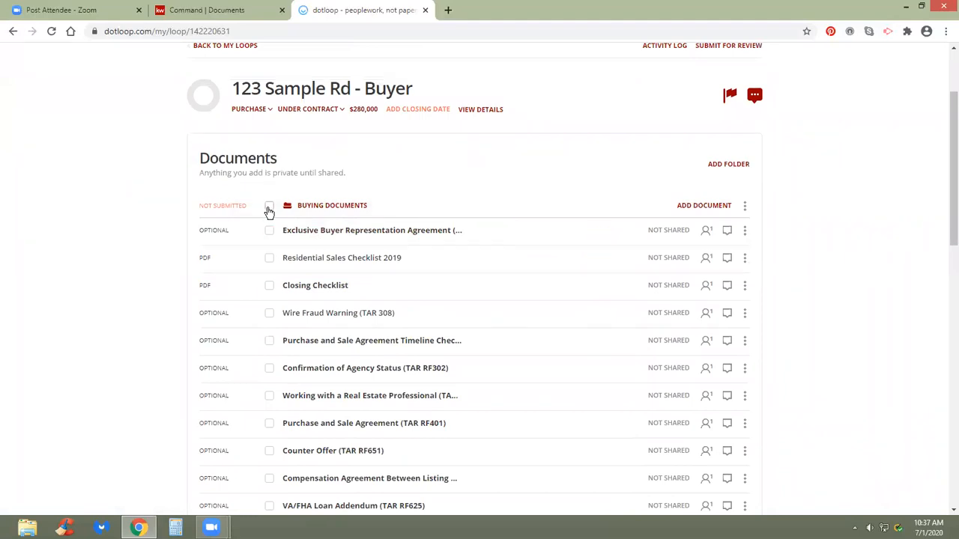
left_click(268, 207)
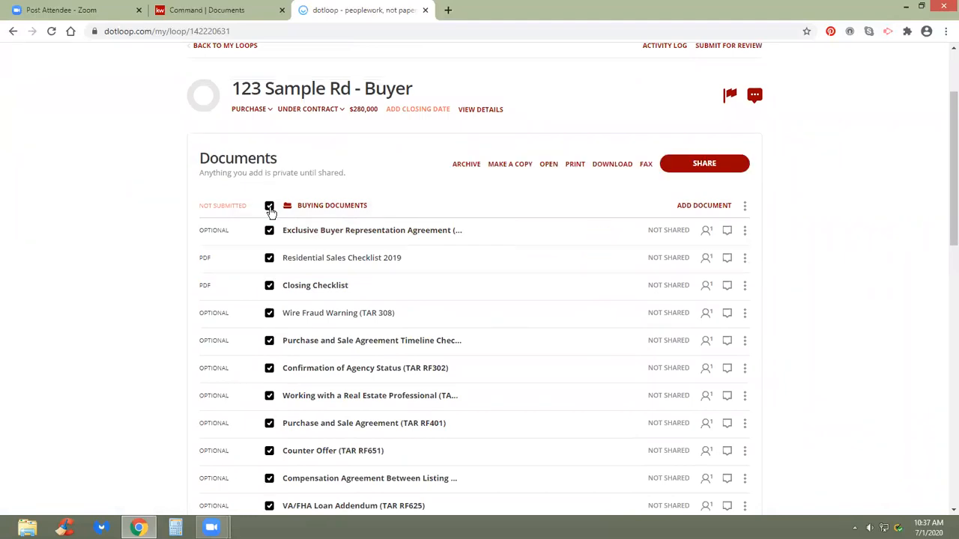
scroll(362, 263, "down", 4)
scroll(363, 268, "up", 2)
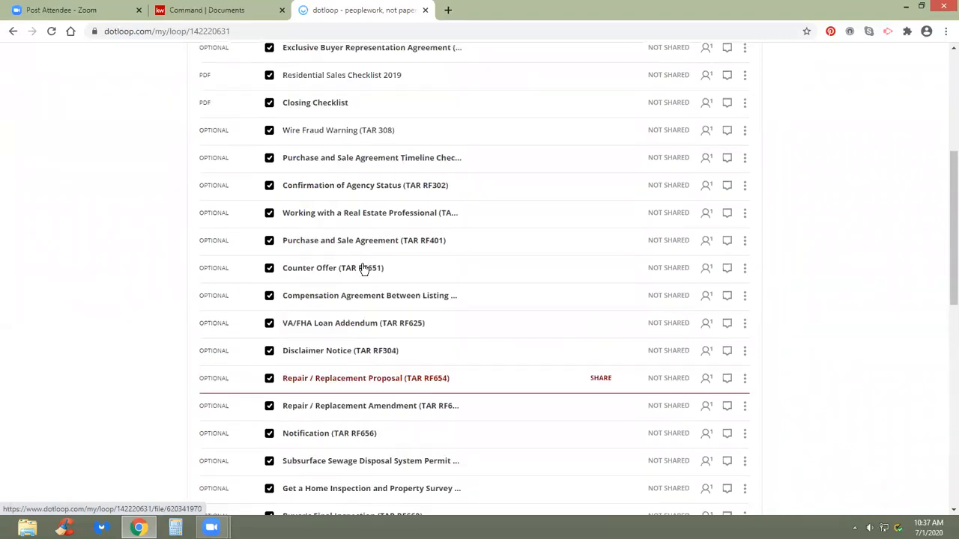
scroll(364, 269, "up", 3)
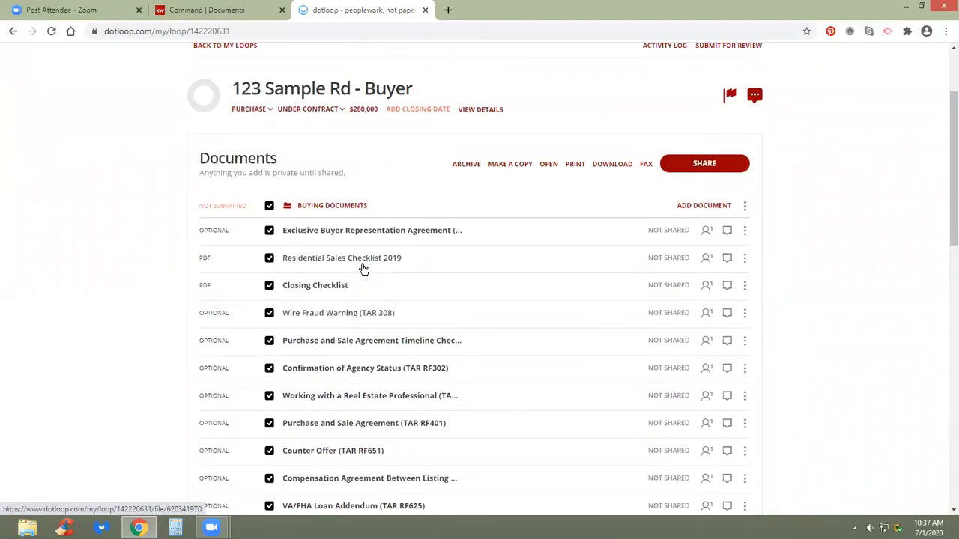
left_click(466, 165)
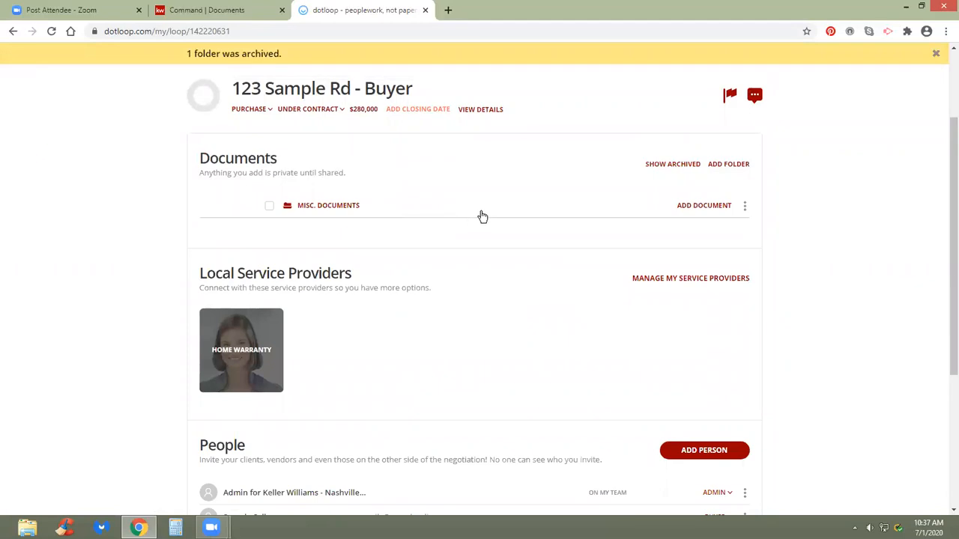
Return to the loops list and open the 123 Sample Road purchase loop that has no status set.
scroll(419, 196, "up", 2)
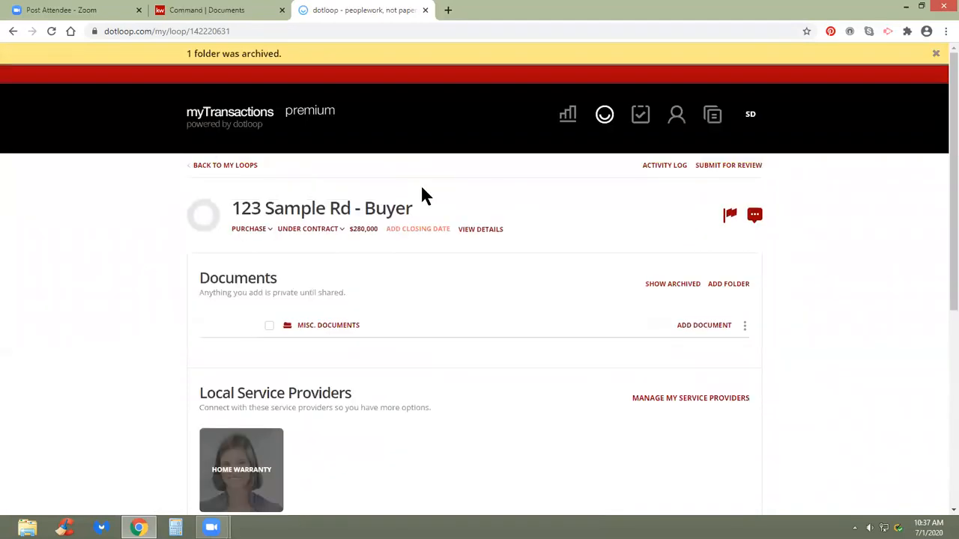
left_click(234, 166)
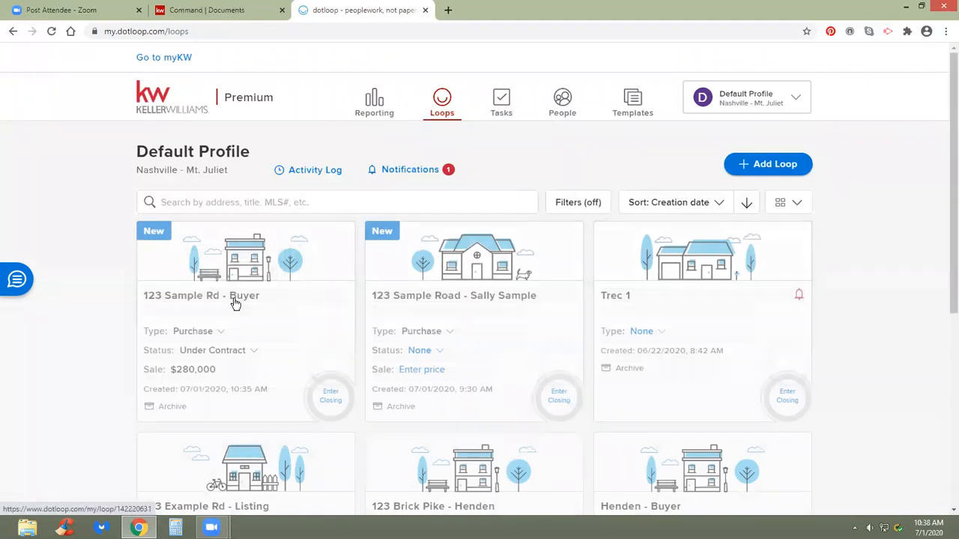
left_click(484, 296)
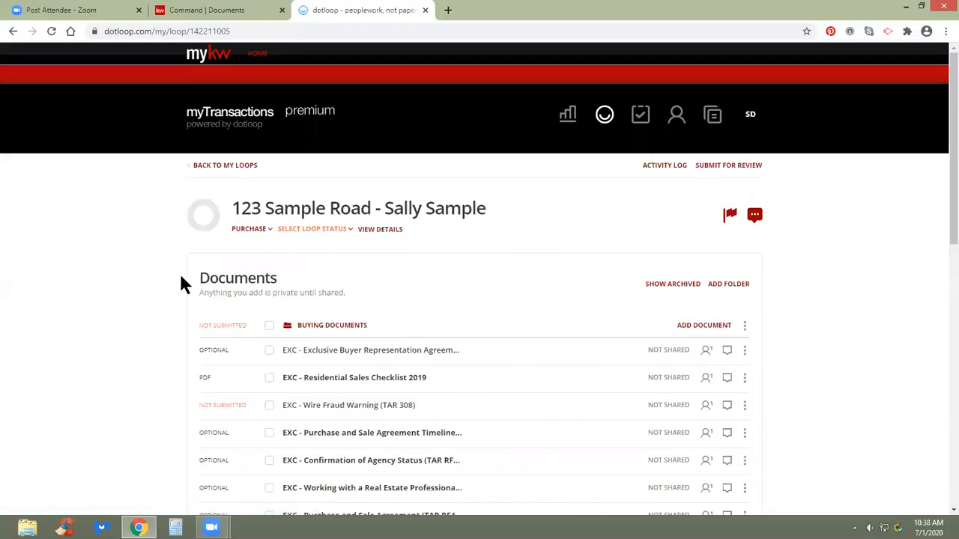
Examine the initials and signatures in EXC - Wire Fraud Warning (TAR 308) among the Buying Documents, and go back to the loop.
scroll(165, 270, "down", 2)
scroll(155, 251, "down", 2)
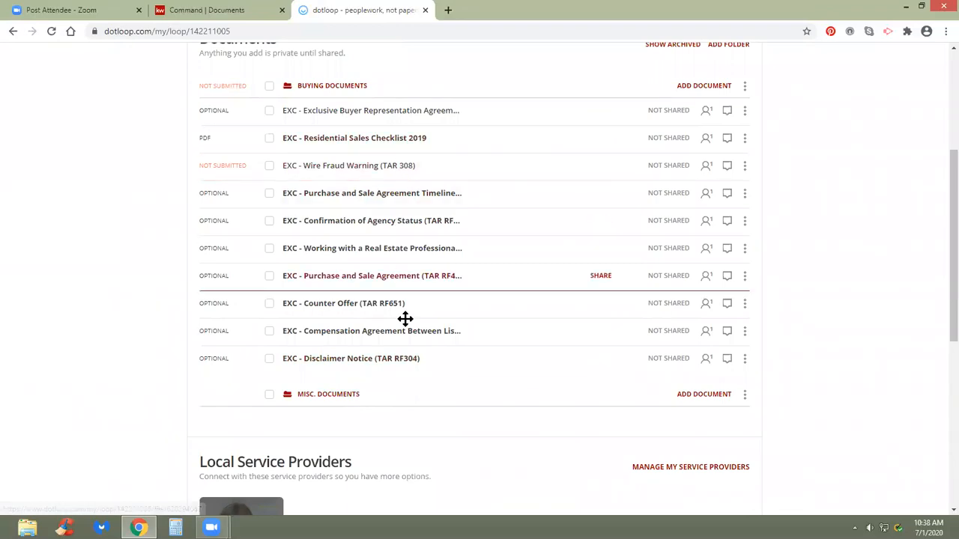
left_click(328, 168)
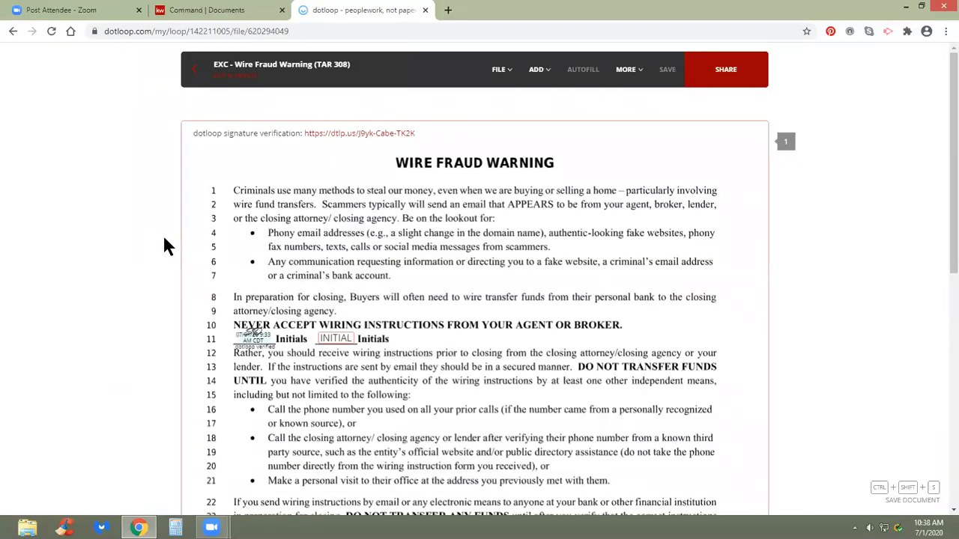
scroll(176, 248, "down", 10)
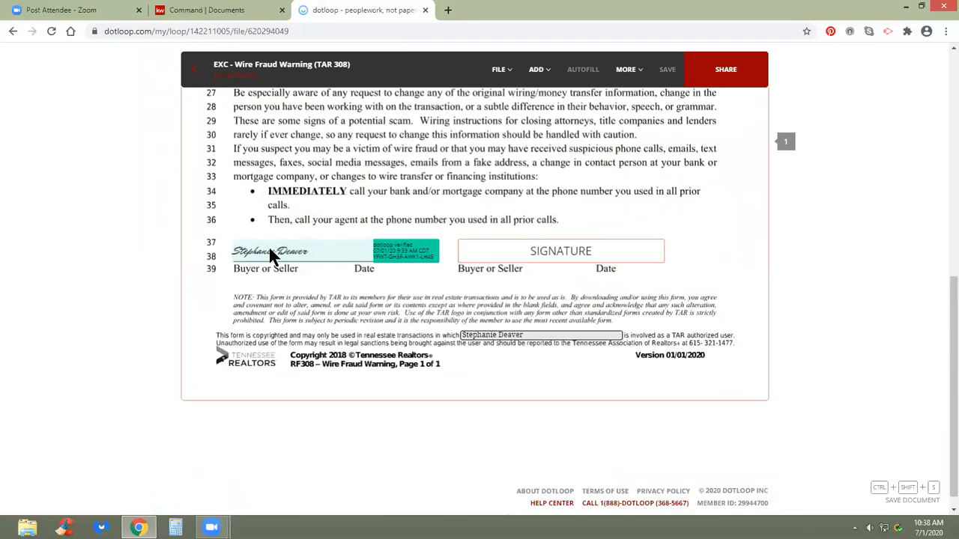
scroll(285, 258, "up", 10)
left_click(197, 71)
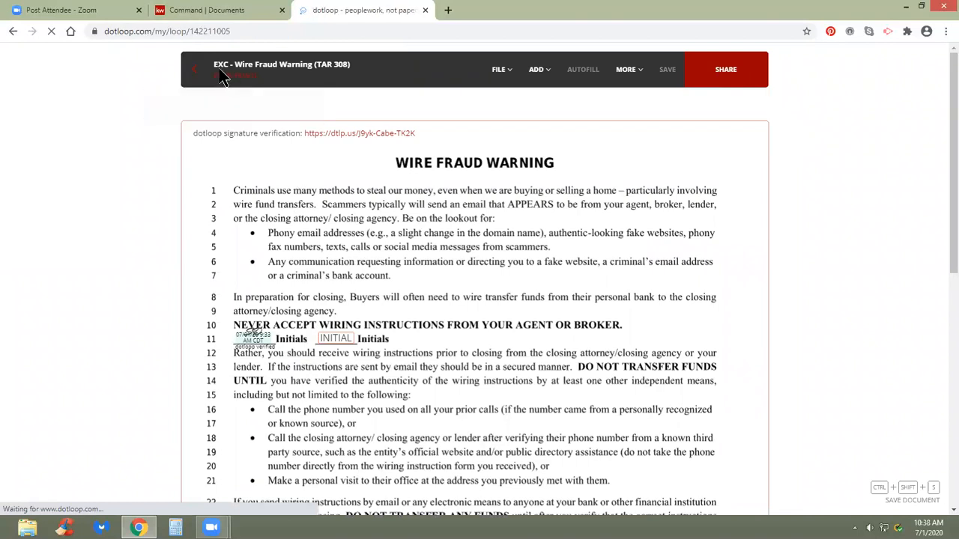
Copy the entire Buying Documents folder's contents as flat PDFs into Buying Documents of the 123 Sample Rd - Buyer loop.
scroll(343, 318, "down", 2)
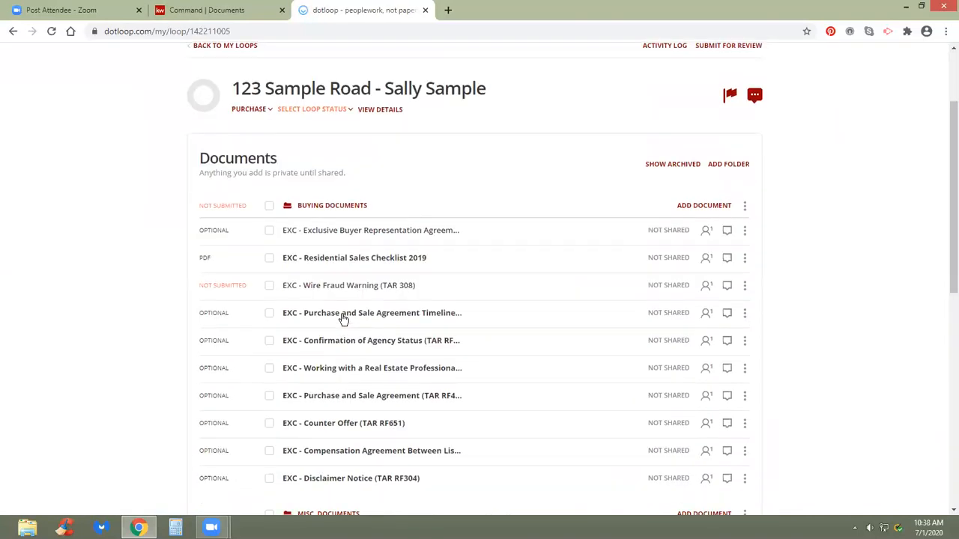
scroll(355, 306, "down", 2)
scroll(454, 235, "up", 4)
scroll(457, 237, "down", 4)
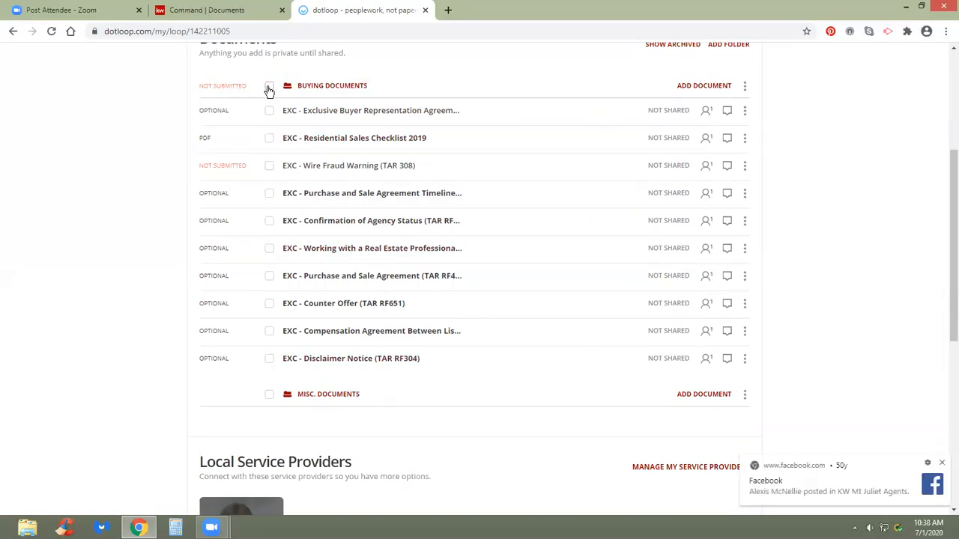
left_click(269, 88)
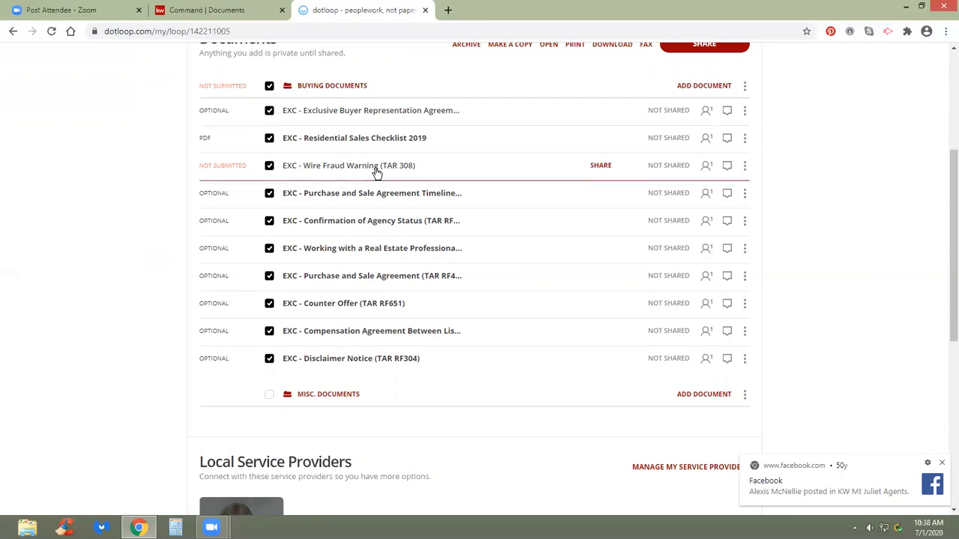
scroll(379, 172, "up", 1)
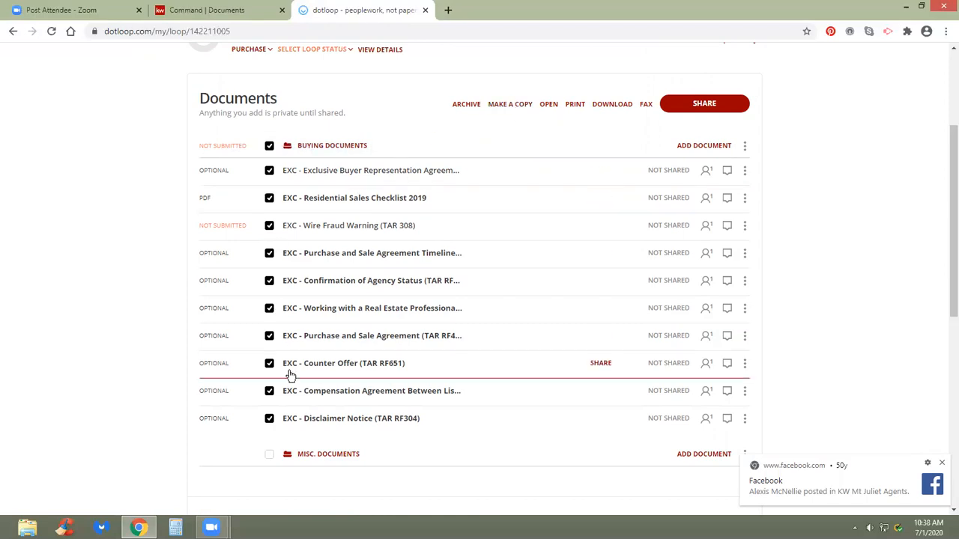
left_click(510, 104)
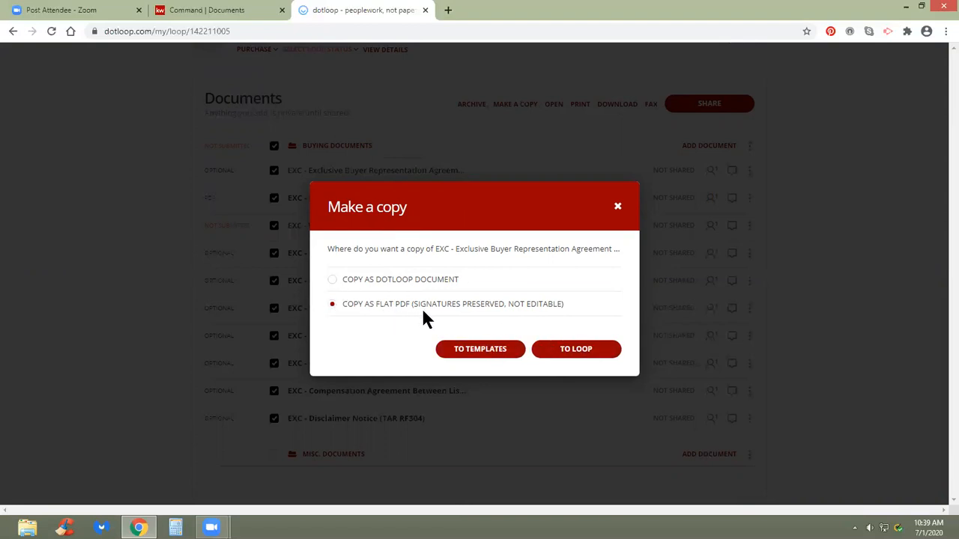
left_click(576, 349)
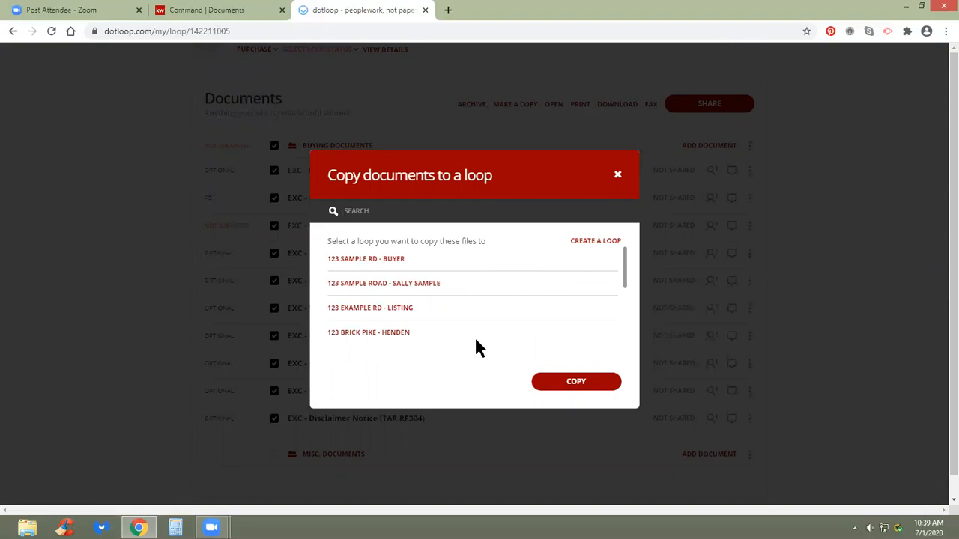
left_click(373, 260)
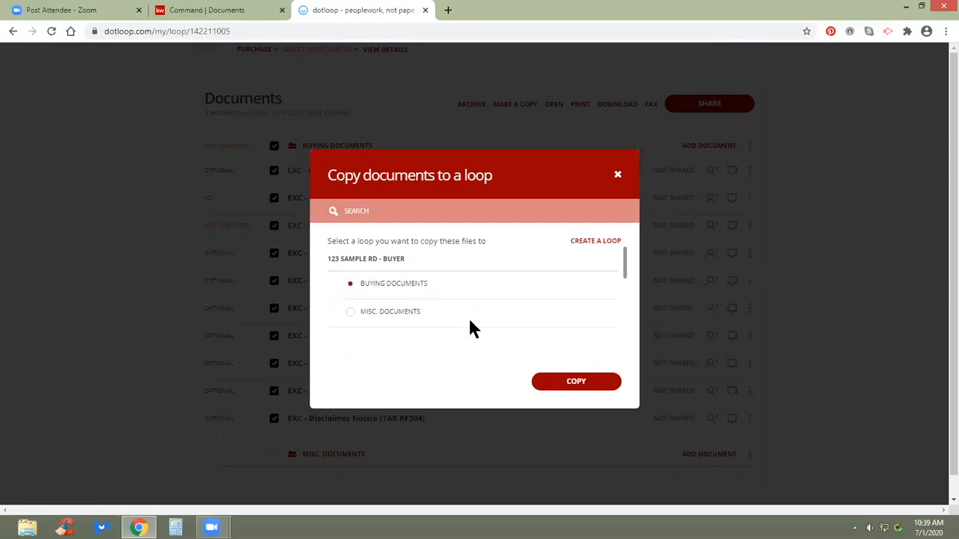
left_click(569, 383)
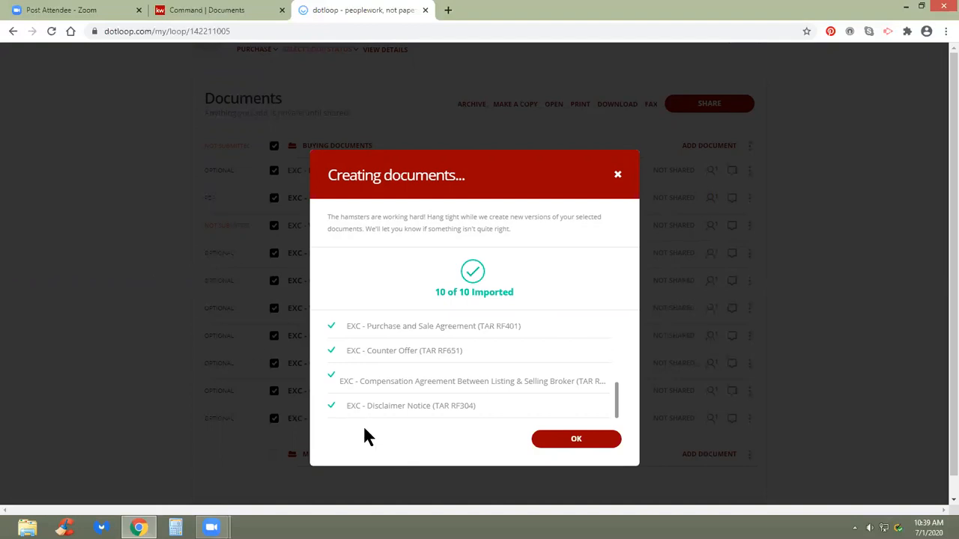
left_click(577, 442)
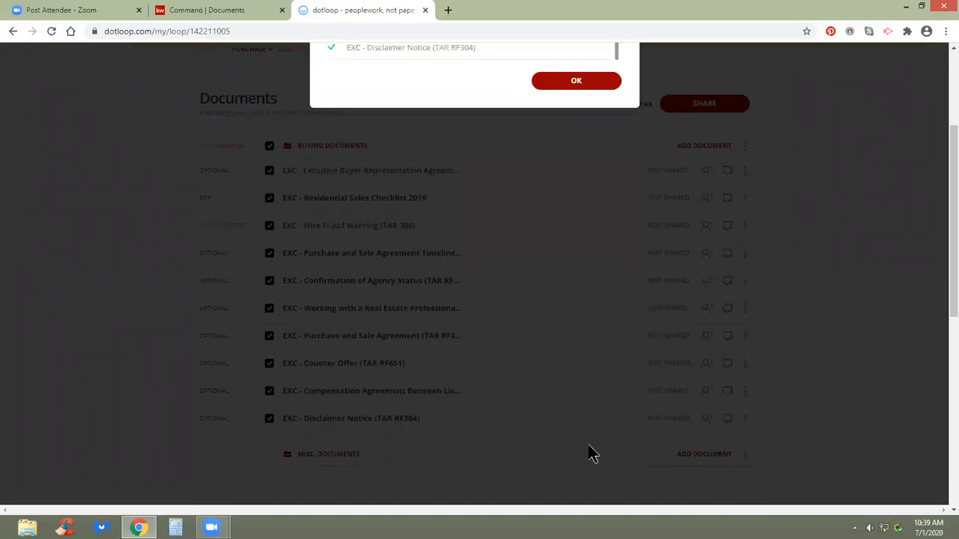
Return to the loops list, open the 123 Sample Rd - Buyer loop and show its archived documents.
scroll(304, 180, "up", 3)
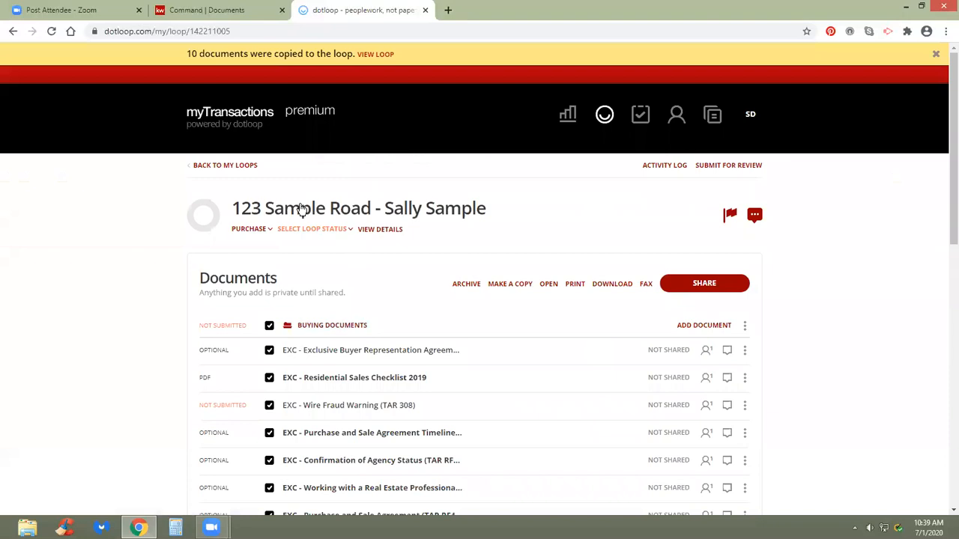
left_click(232, 165)
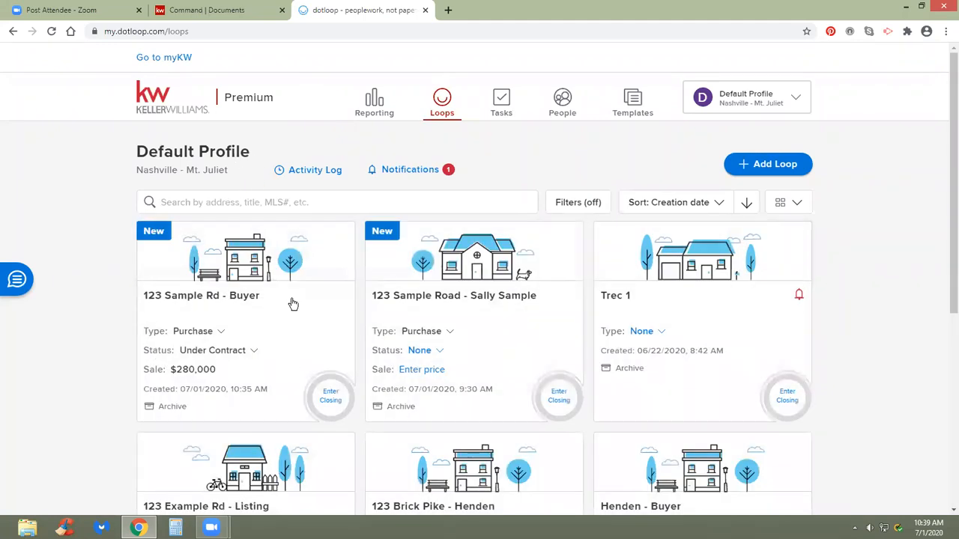
left_click(204, 302)
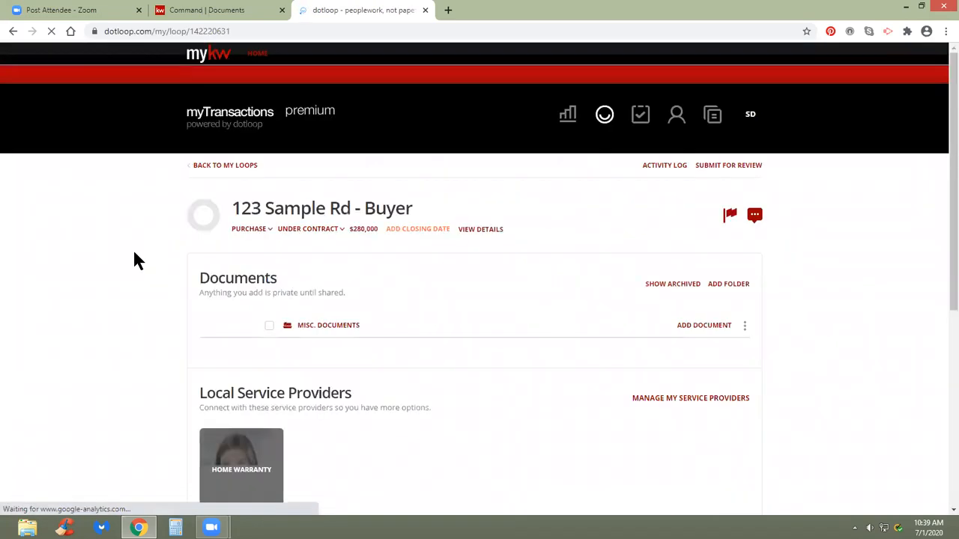
scroll(132, 243, "down", 1)
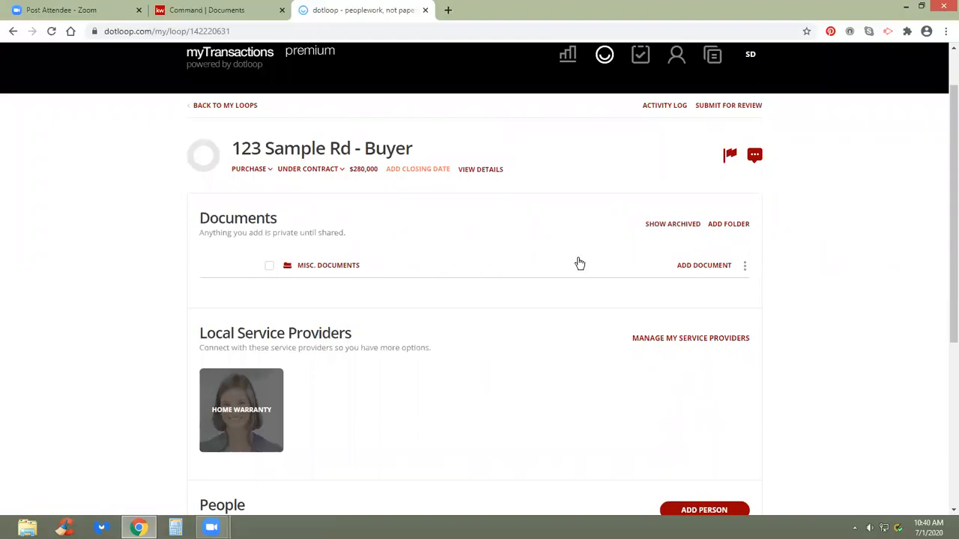
left_click(672, 225)
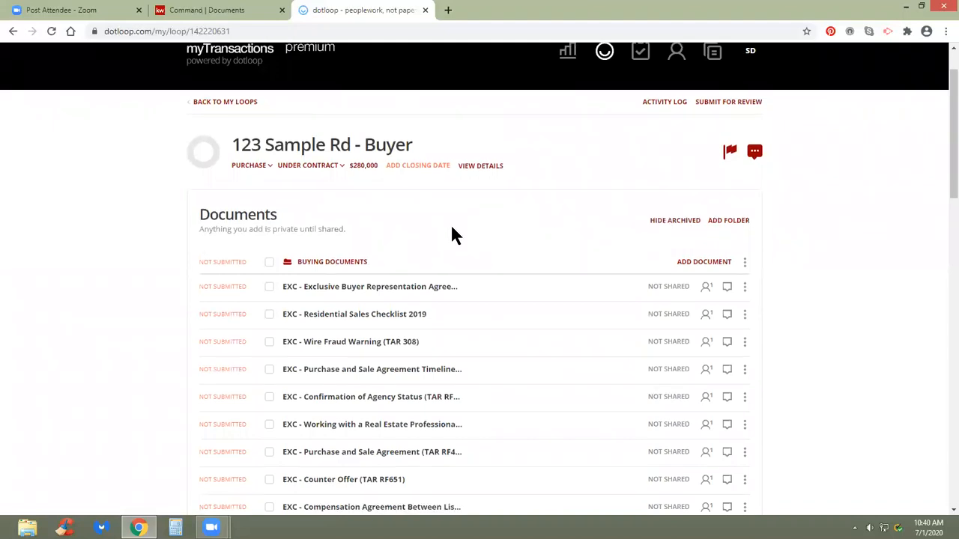
scroll(451, 224, "down", 3)
scroll(450, 225, "up", 1)
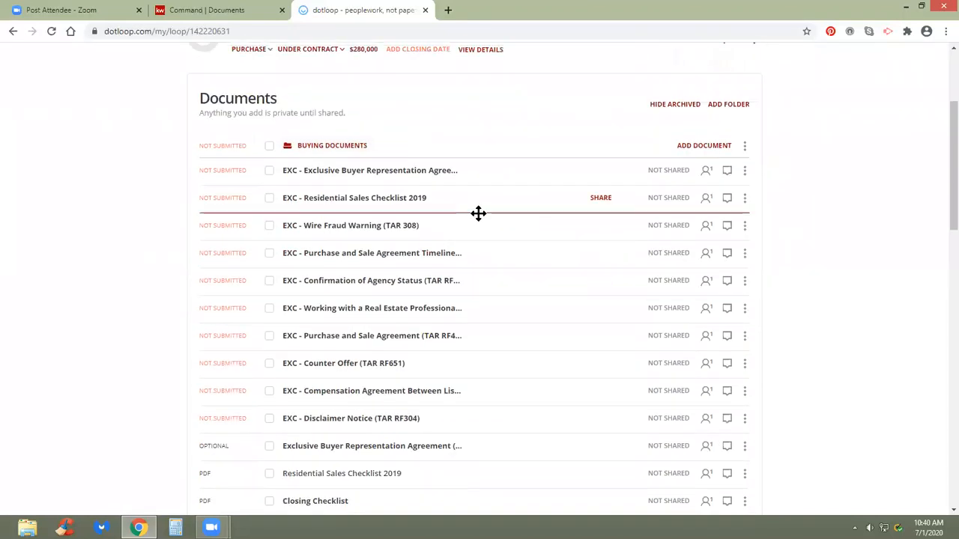
Select the Buying Documents folder and deselect every document without the EXC prefix, keeping only the copied EXC documents selected.
left_click(269, 147)
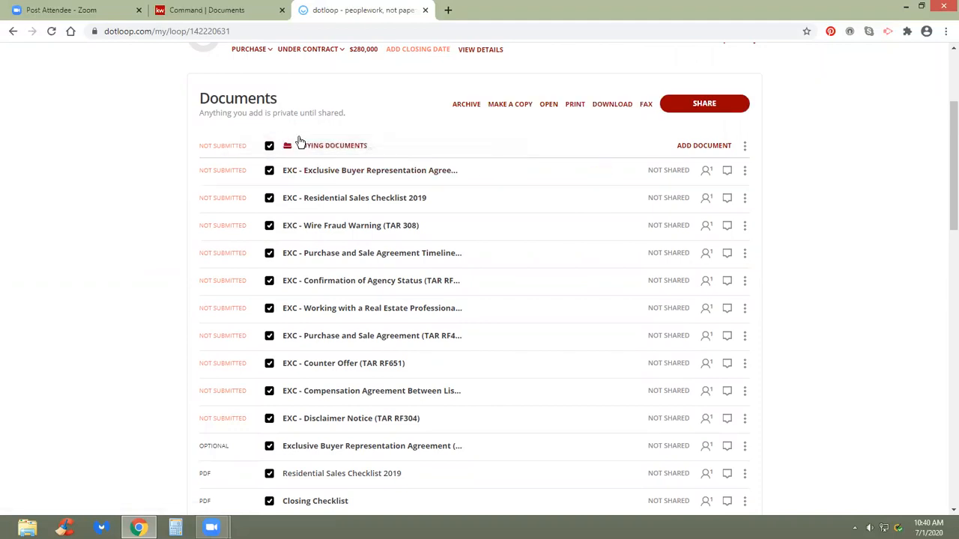
scroll(456, 379, "down", 6)
scroll(458, 370, "up", 2)
scroll(458, 370, "up", 3)
left_click(269, 355)
left_click(269, 383)
scroll(274, 427, "down", 1)
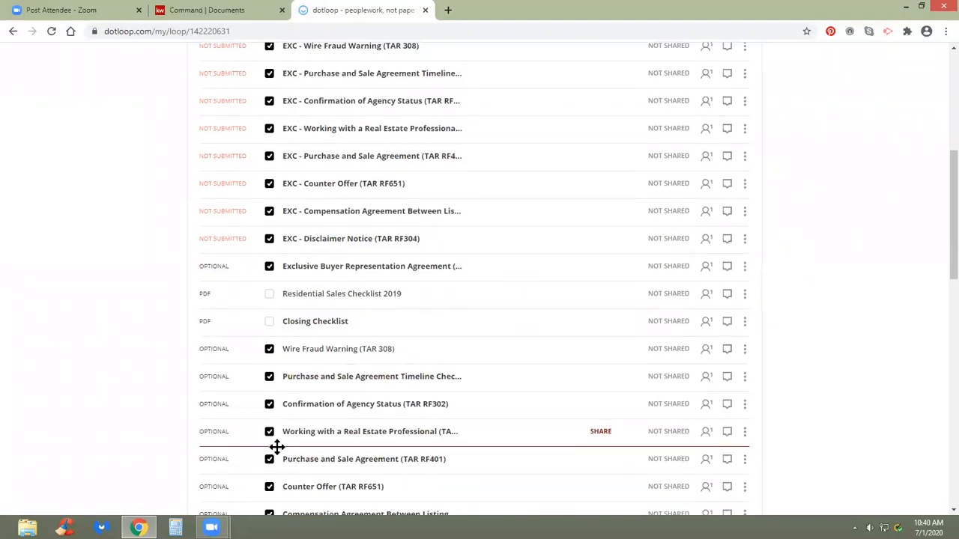
left_click(269, 272)
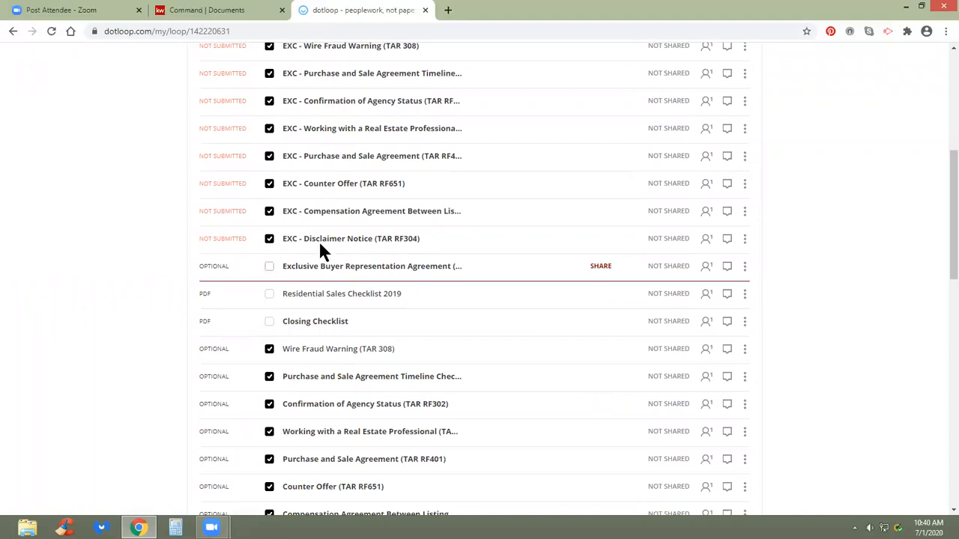
left_click(269, 351)
left_click(269, 376)
left_click(269, 404)
scroll(274, 324, "down", 2)
left_click(270, 314)
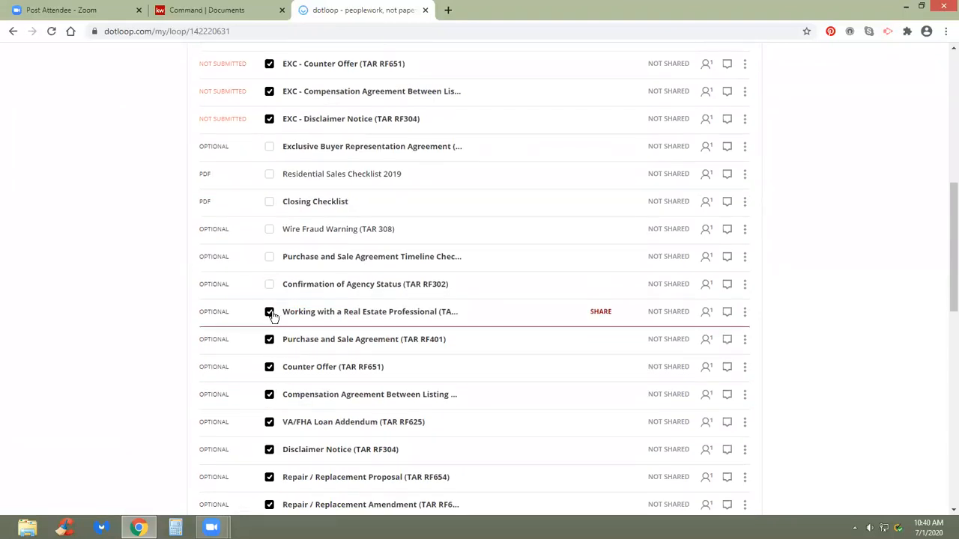
left_click(269, 366)
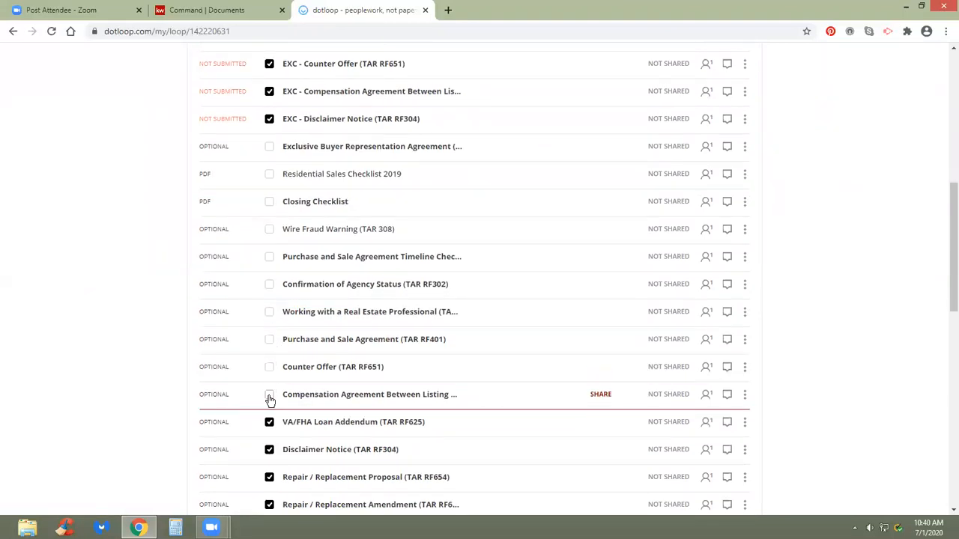
scroll(271, 427, "down", 2)
left_click(269, 329)
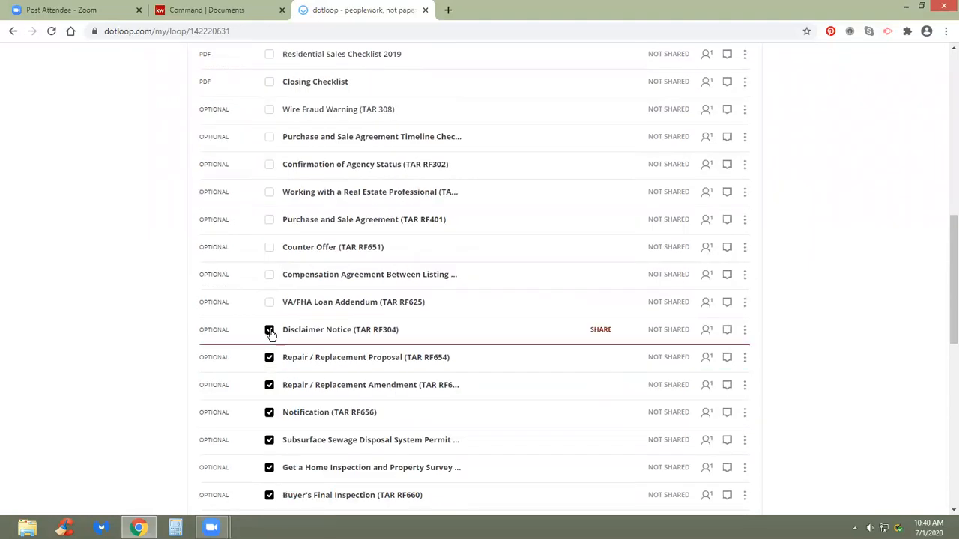
left_click(269, 357)
left_click(269, 385)
left_click(269, 412)
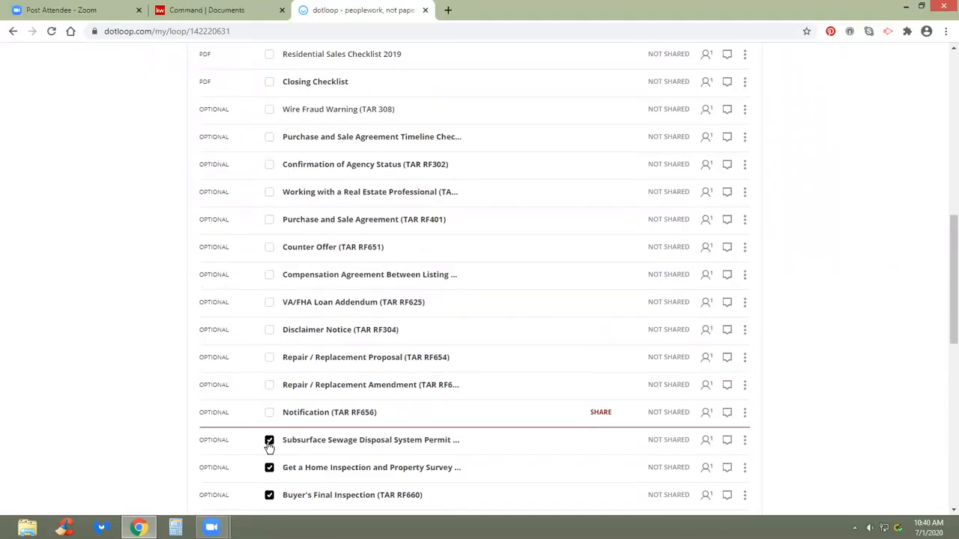
left_click(269, 442)
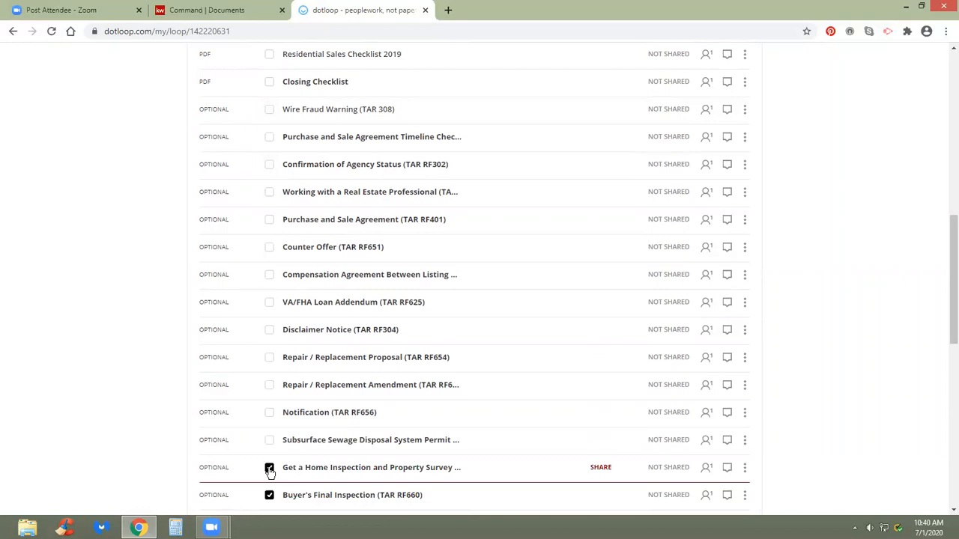
left_click(269, 467)
scroll(269, 449, "down", 2)
left_click(269, 374)
left_click(269, 403)
scroll(387, 403, "up", 10)
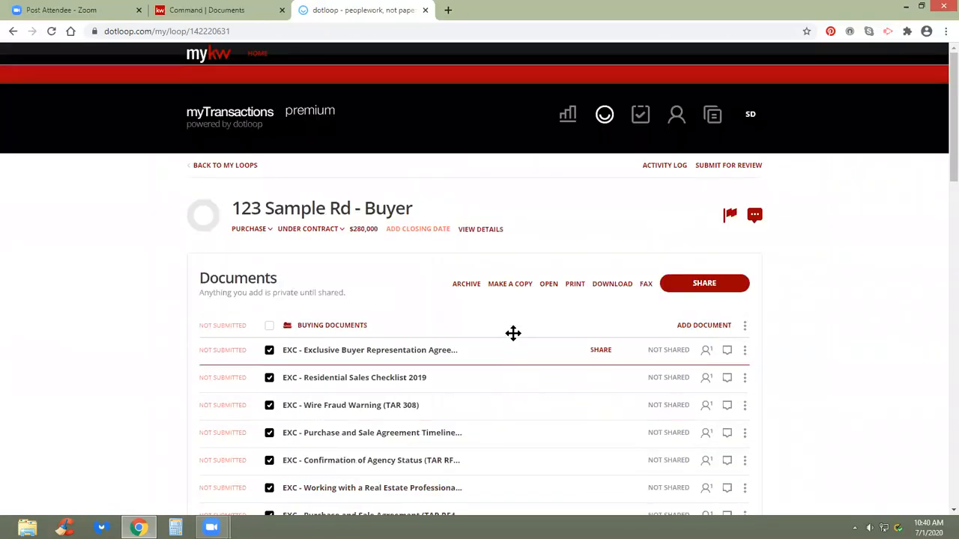
Check the selected EXC documents and clear the whole selection in the Buying Documents folder.
scroll(445, 299, "down", 4)
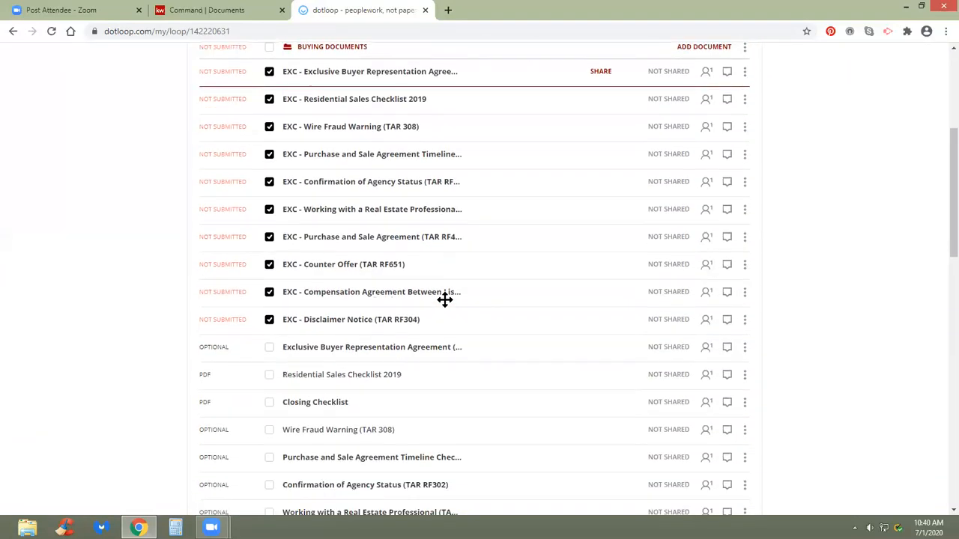
scroll(445, 299, "up", 2)
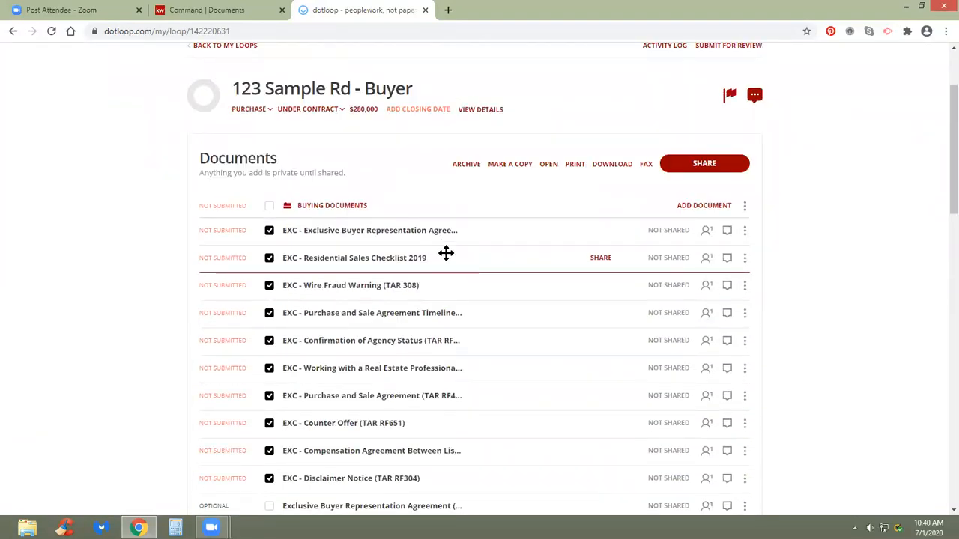
scroll(322, 237, "down", 1)
scroll(316, 236, "down", 2)
scroll(317, 235, "up", 3)
scroll(320, 234, "down", 1)
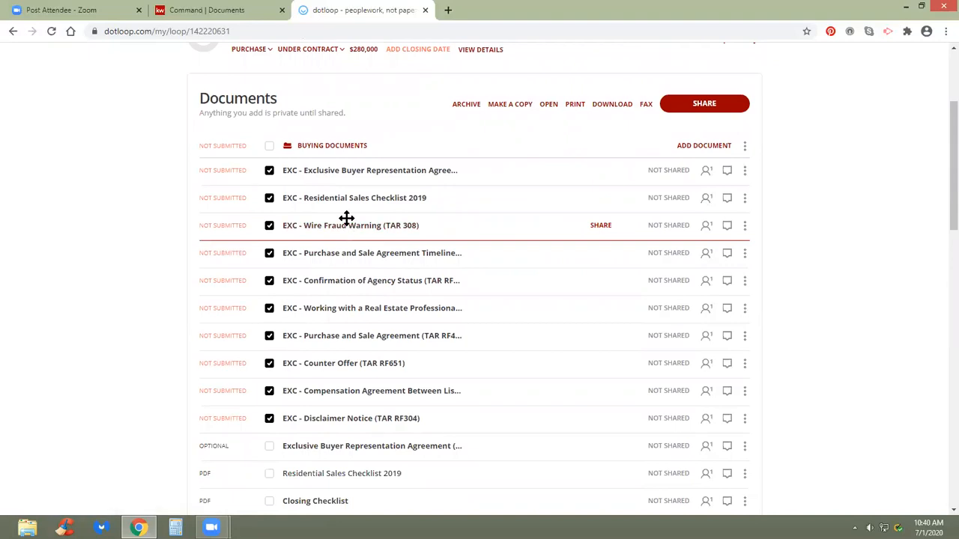
left_click(269, 148)
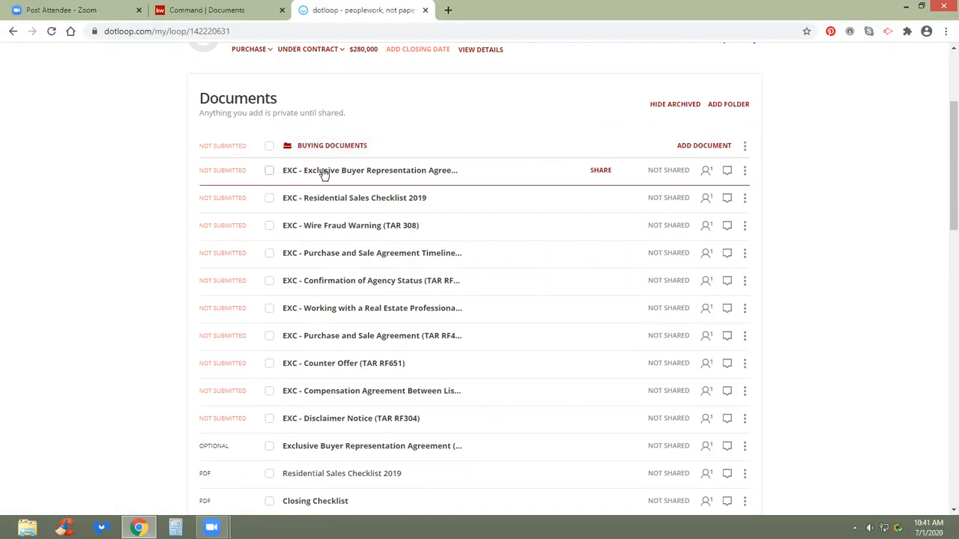
left_click(269, 171)
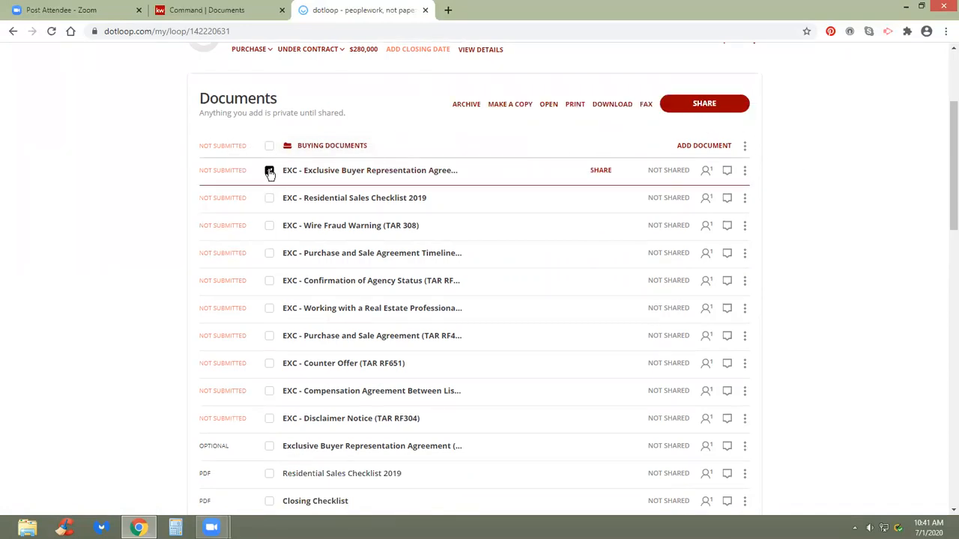
left_click(270, 173)
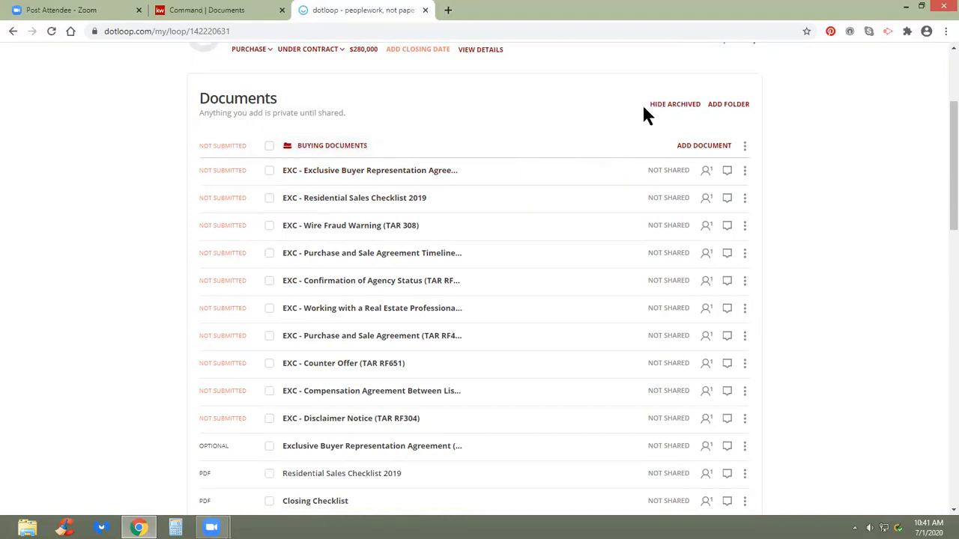
Hide and reshow the archived documents, and archive the whole Buying Documents folder again.
left_click(663, 107)
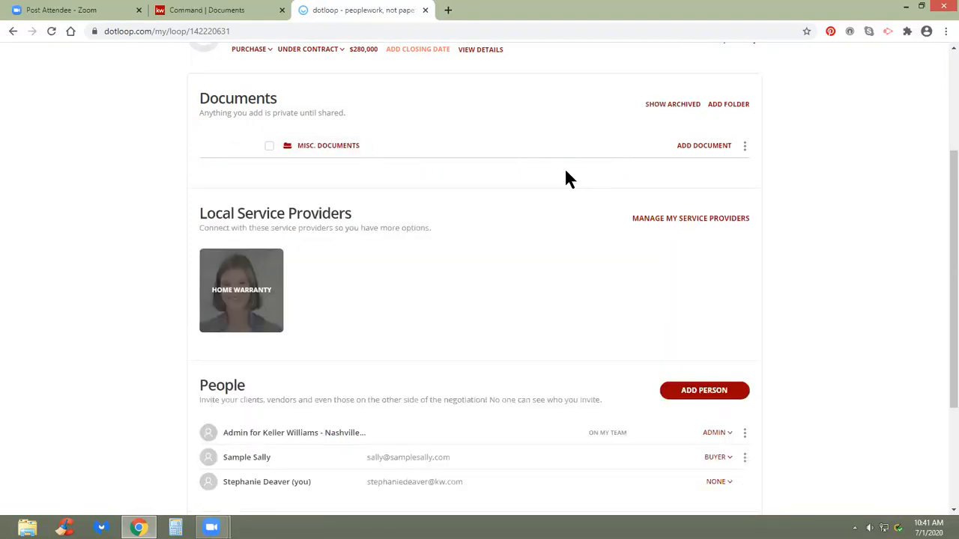
left_click(653, 116)
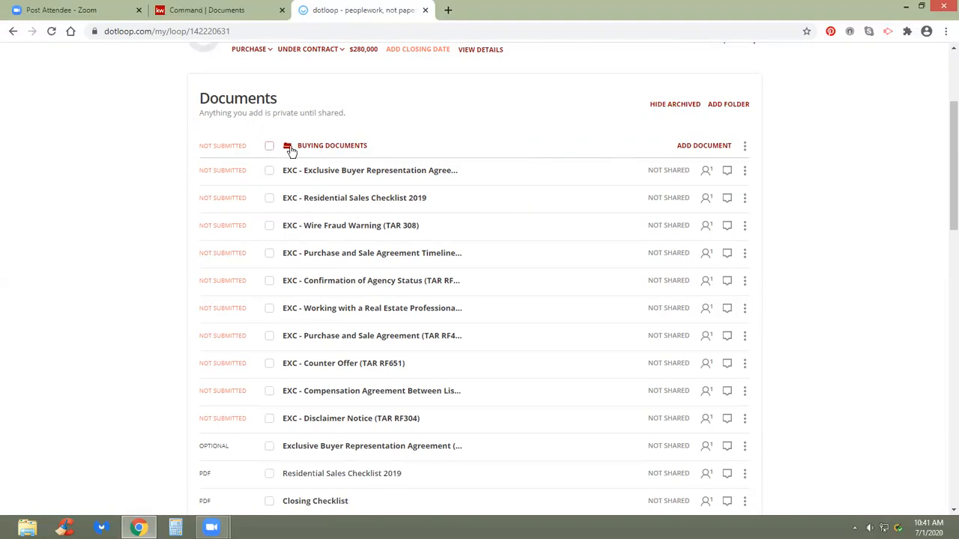
scroll(386, 159, "down", 5)
scroll(385, 159, "up", 7)
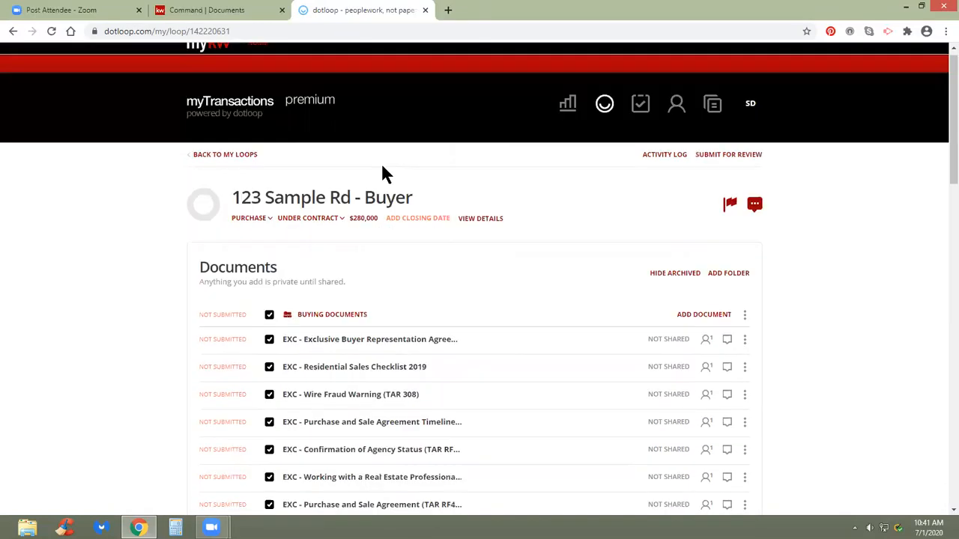
scroll(324, 291, "down", 2)
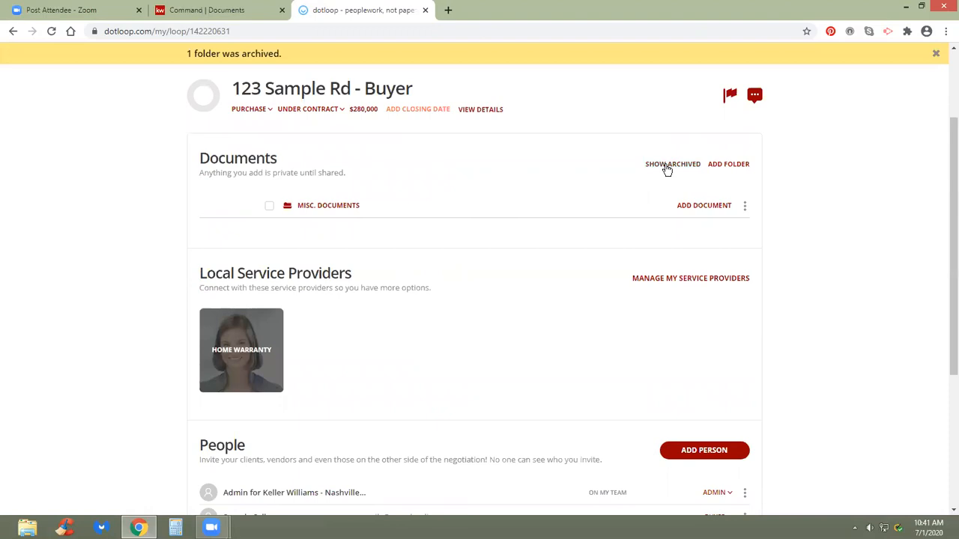
Show the archived documents of the loop and look through the contents of the Buying Documents folder.
left_click(667, 167)
scroll(404, 187, "down", 6)
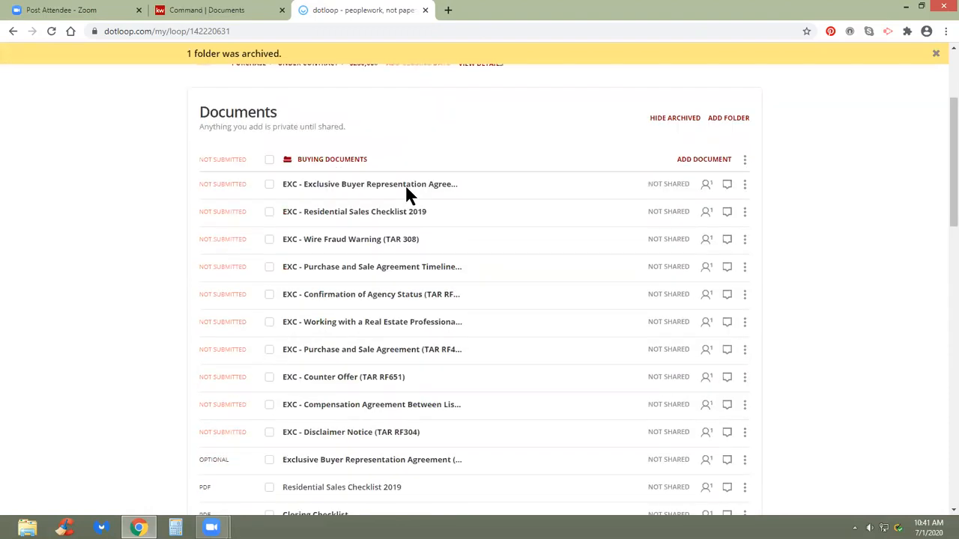
scroll(406, 186, "down", 3)
scroll(406, 187, "up", 4)
scroll(406, 186, "up", 3)
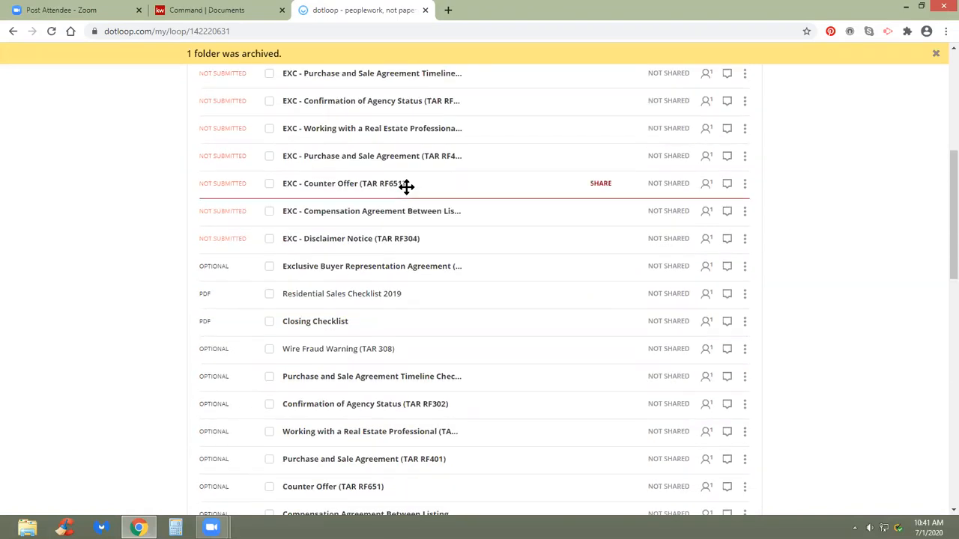
left_click(269, 112)
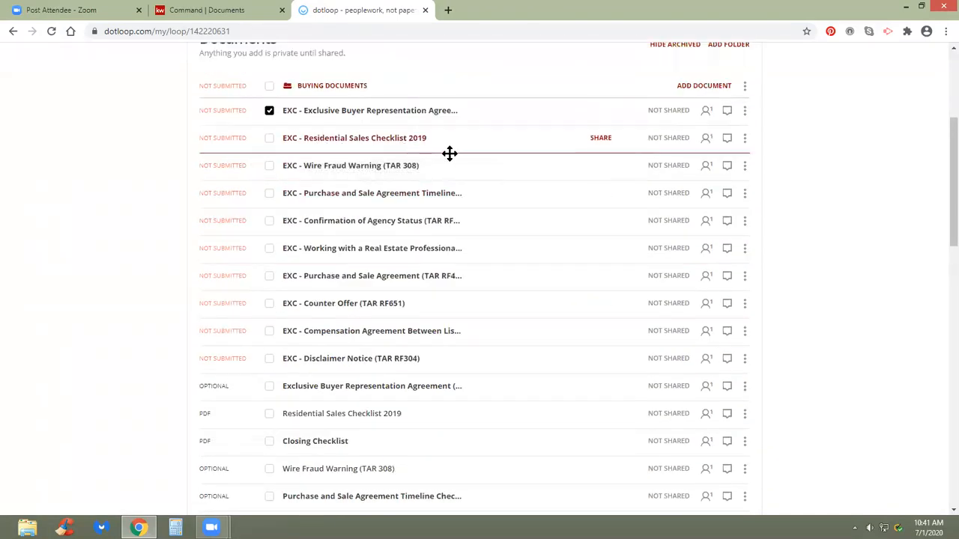
scroll(449, 154, "up", 1)
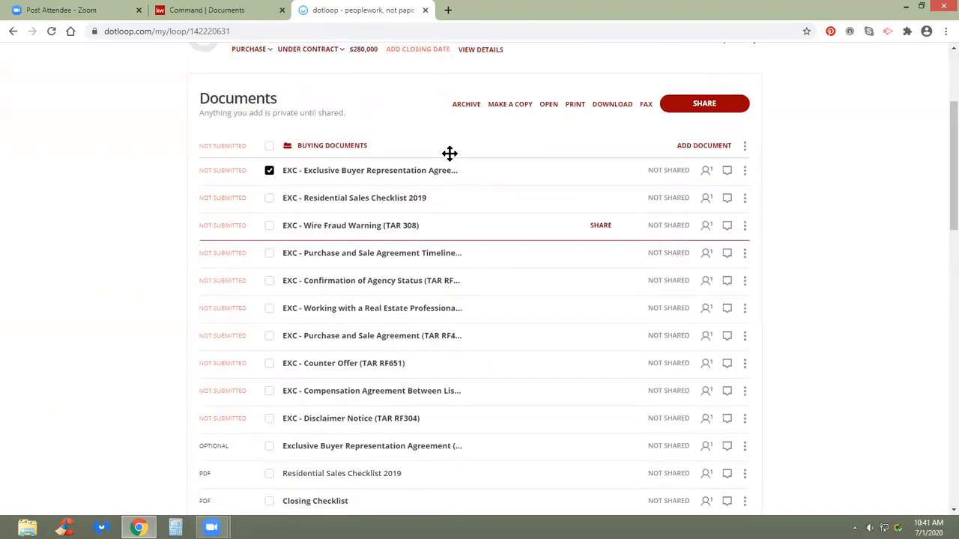
left_click(270, 162)
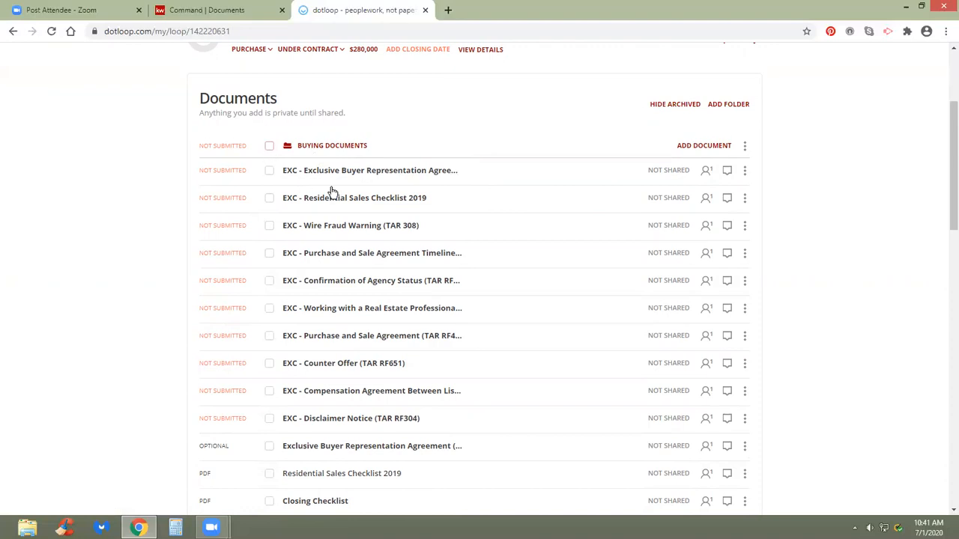
scroll(332, 191, "up", 1)
left_click(457, 209)
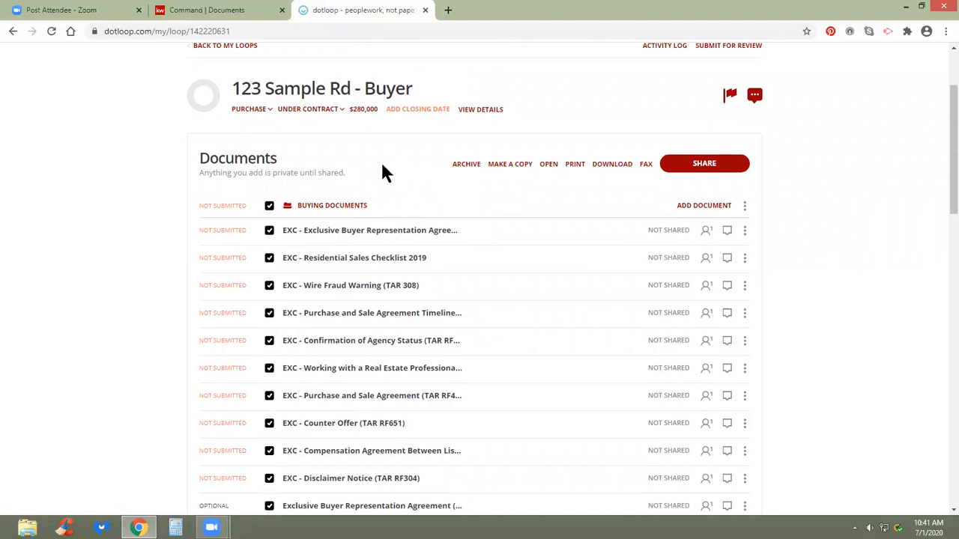
Return to the loops list, reopen the 123 Sample Rd - Buyer loop and show its archived documents.
scroll(359, 150, "down", 1)
scroll(299, 154, "up", 3)
left_click(234, 165)
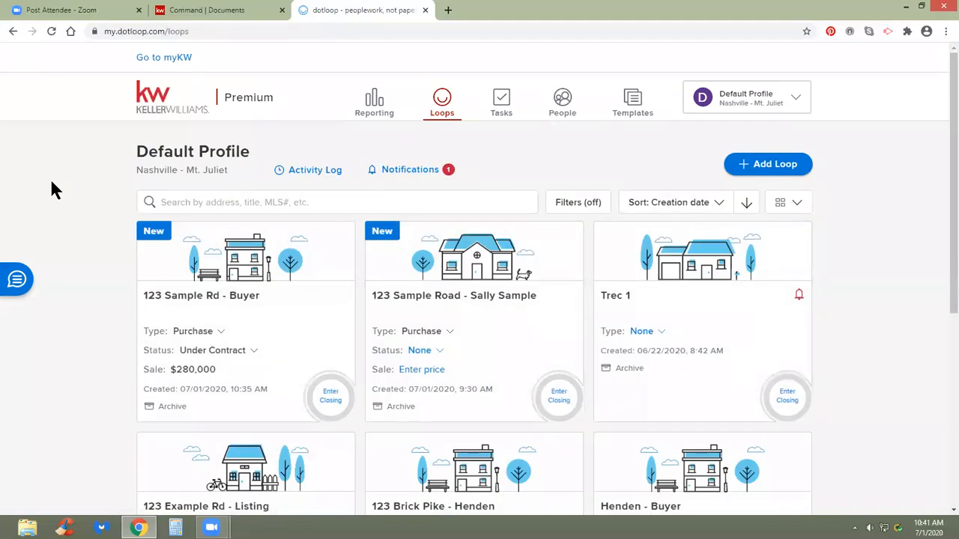
left_click(212, 307)
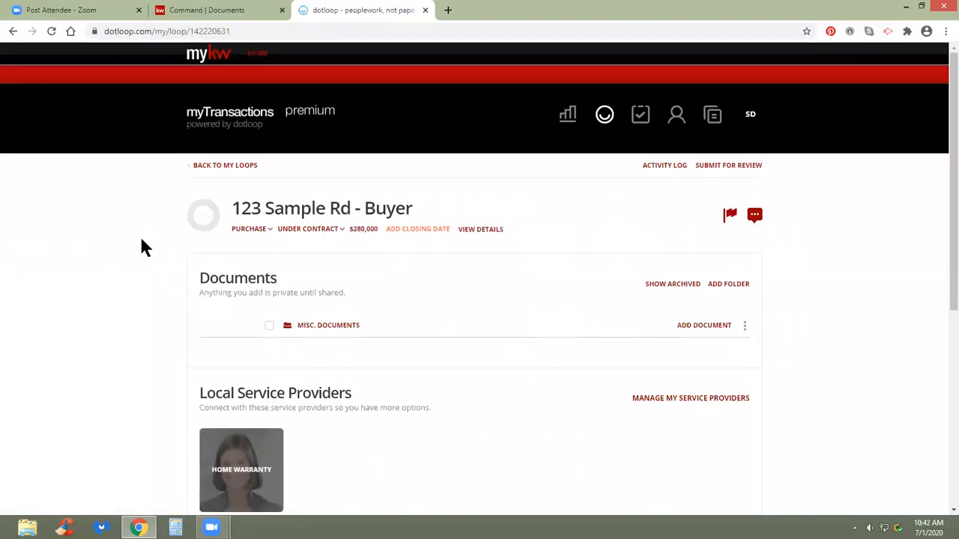
left_click(671, 286)
scroll(411, 267, "down", 3)
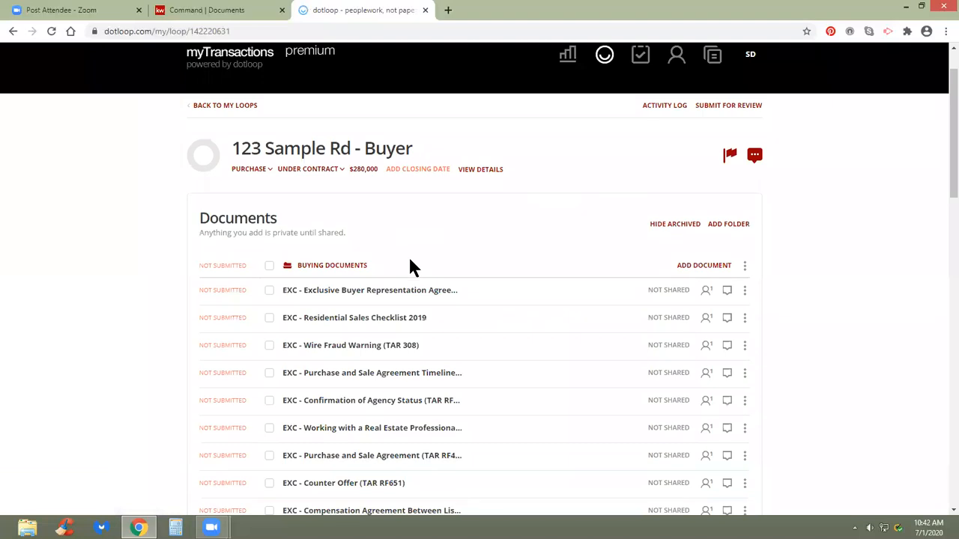
left_click(745, 234)
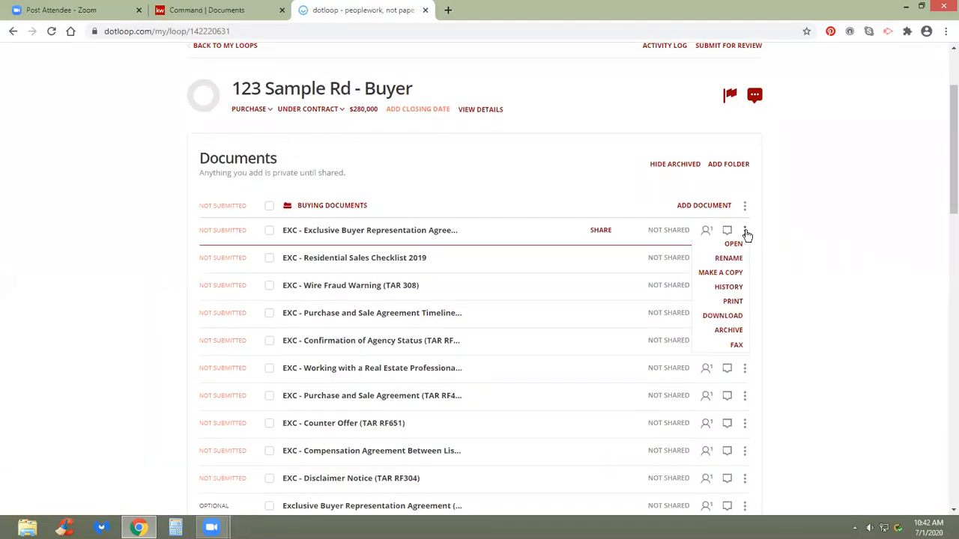
left_click(270, 231)
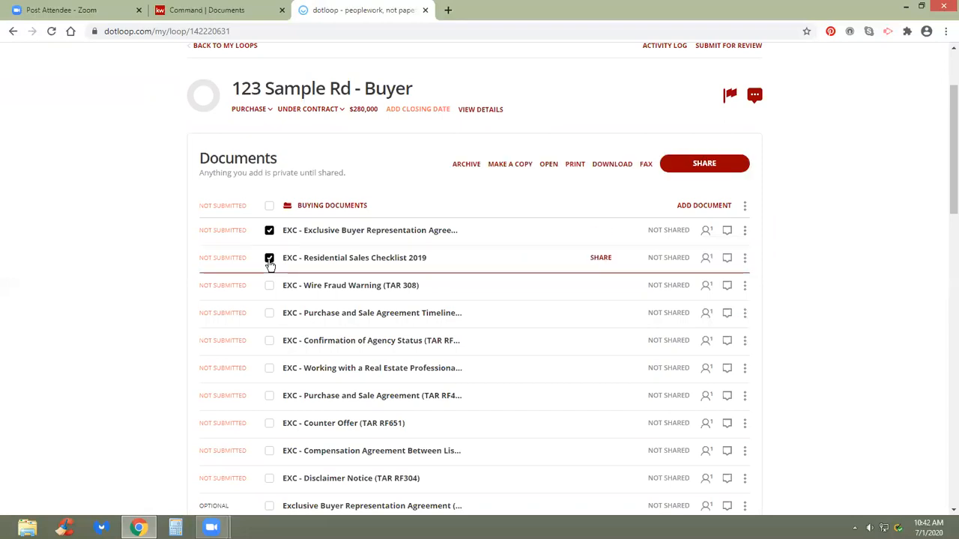
left_click(270, 258)
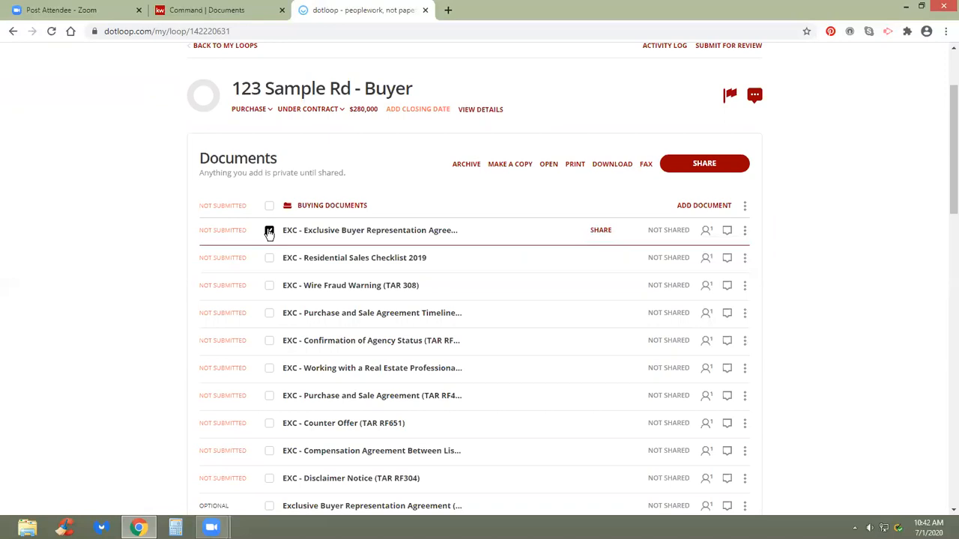
left_click(269, 230)
Unarchive the whole Buying Documents folder.
left_click(746, 205)
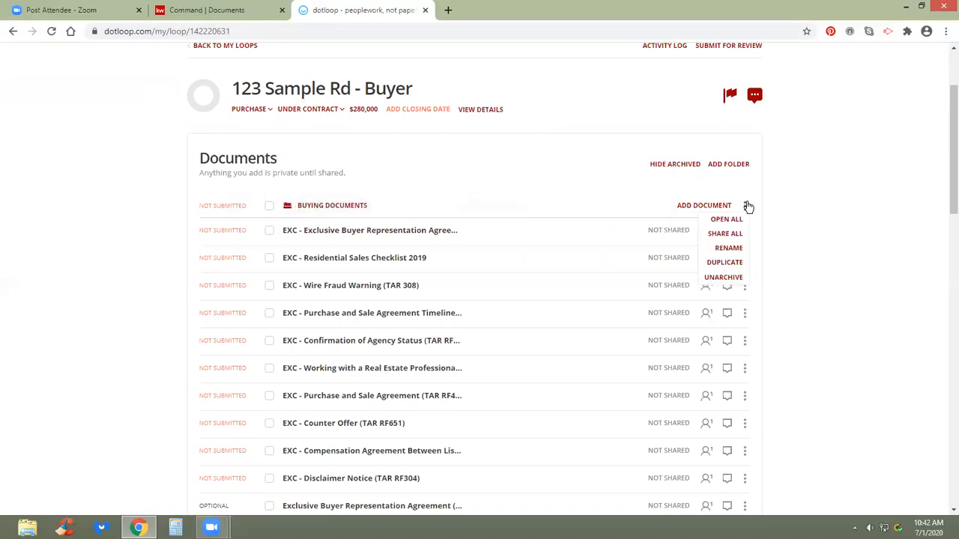
left_click(723, 276)
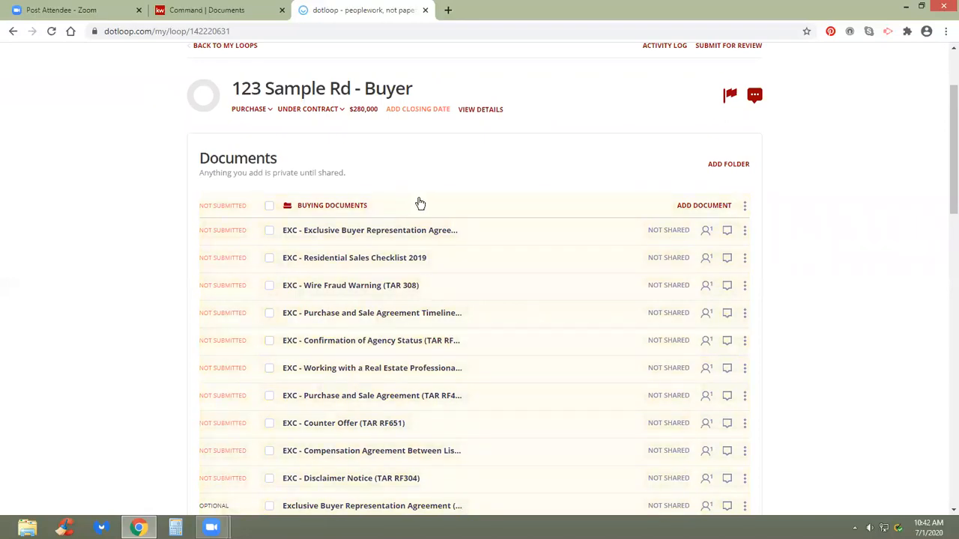
scroll(420, 200, "up", 1)
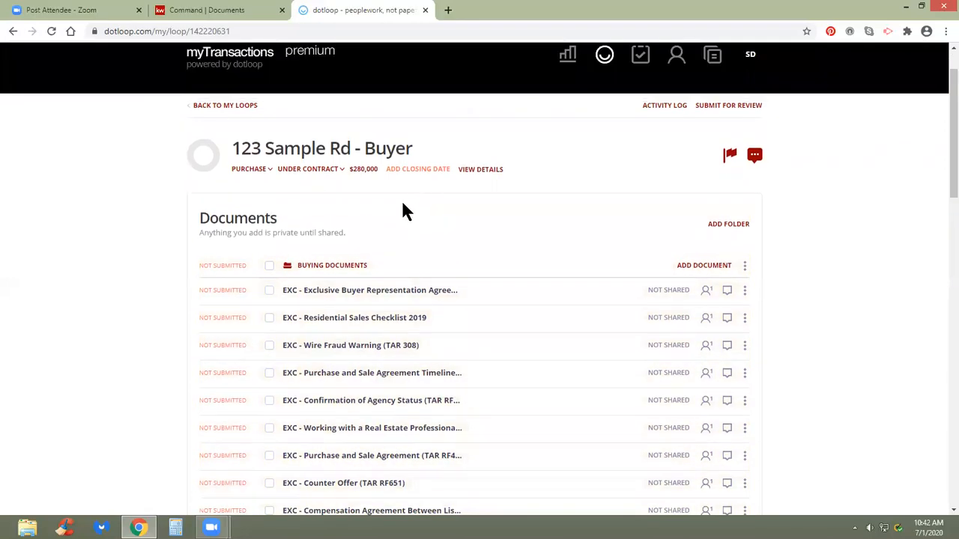
Reload the 123 Sample Rd - Buyer loop from the loops list and check the restored Buying Documents folder for EXC and blank documents.
left_click(235, 106)
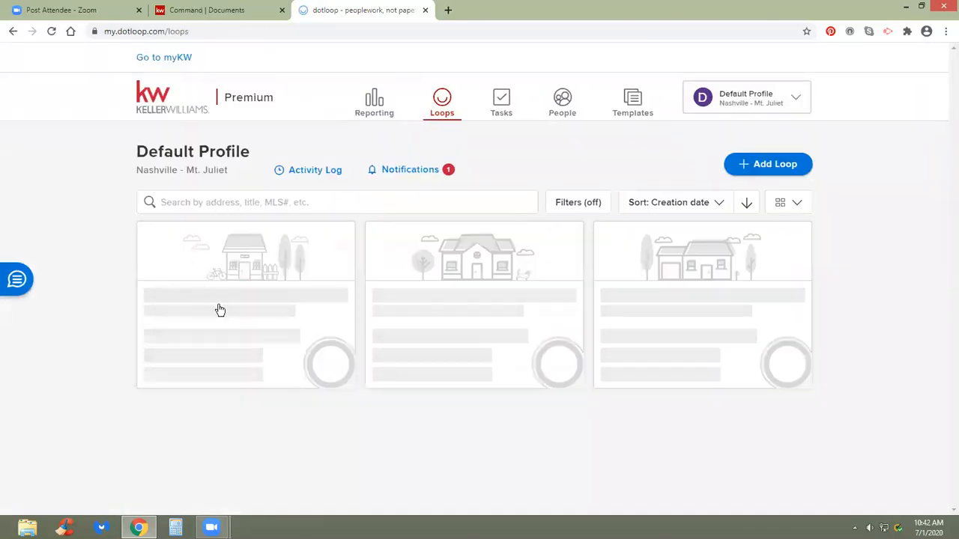
left_click(196, 303)
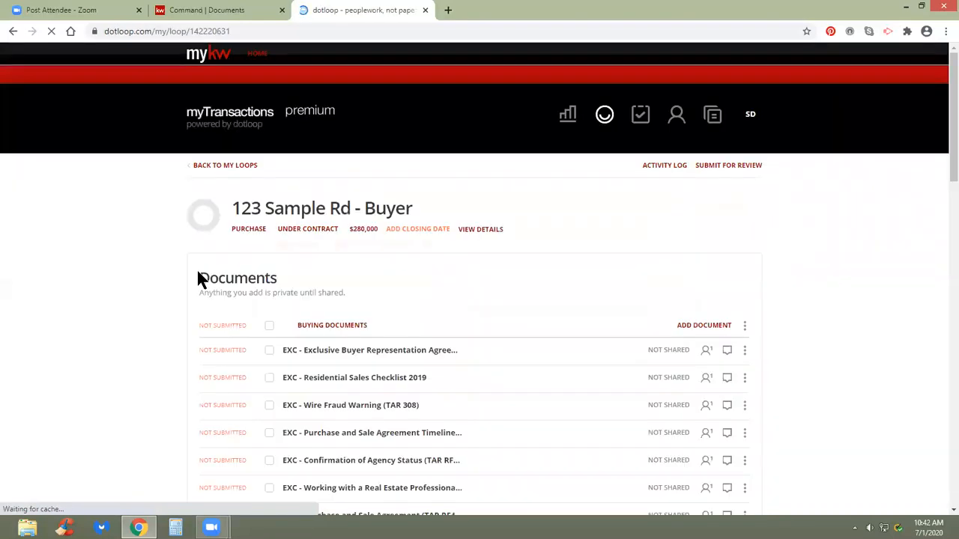
scroll(198, 273, "down", 3)
scroll(198, 276, "up", 1)
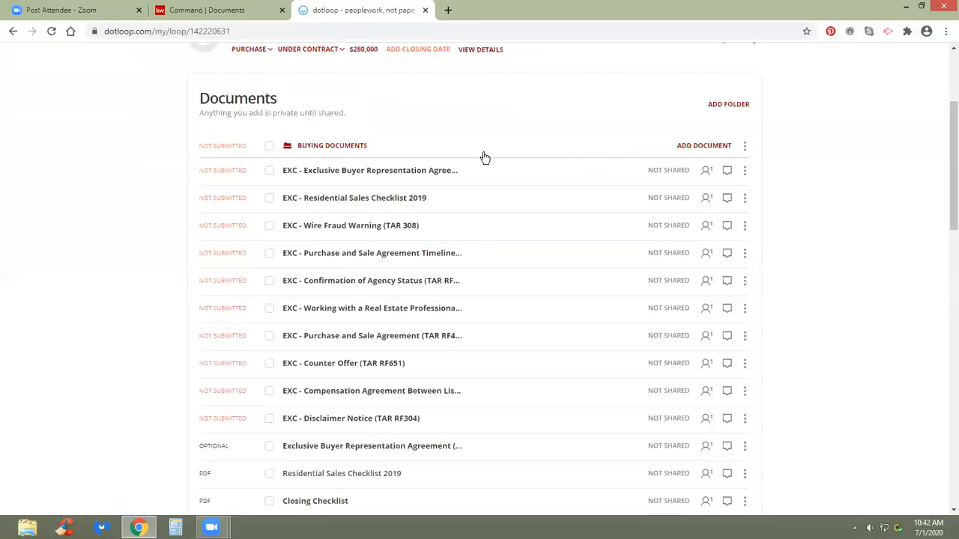
scroll(485, 159, "down", 2)
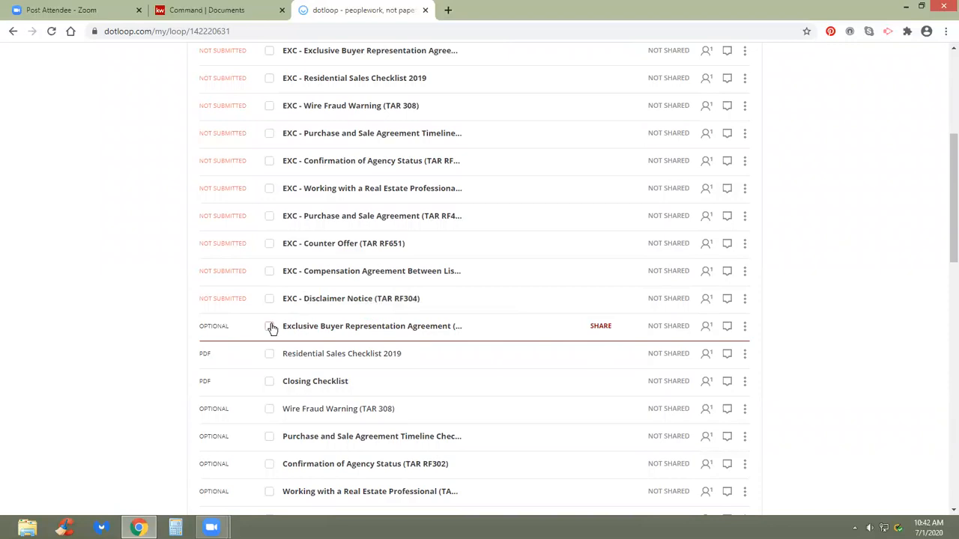
scroll(272, 328, "up", 2)
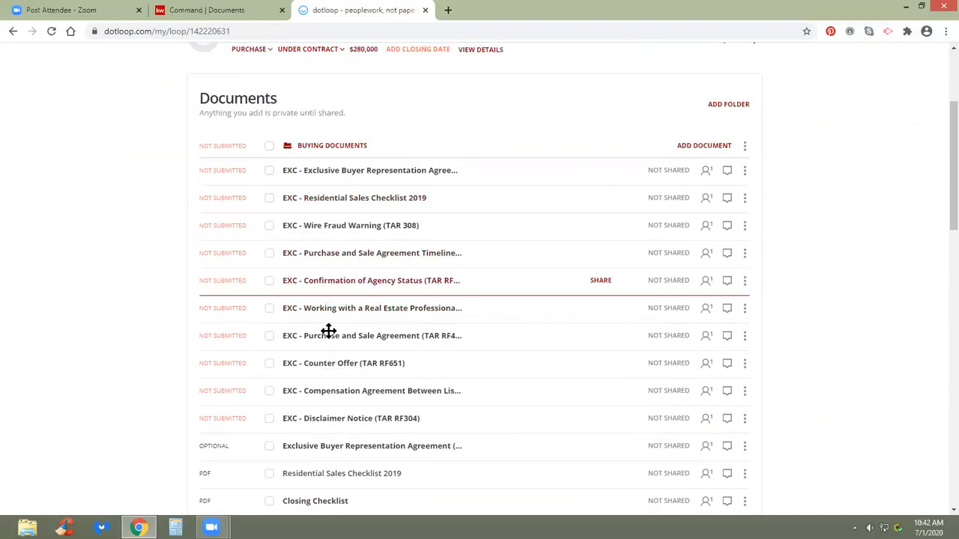
scroll(306, 412, "down", 3)
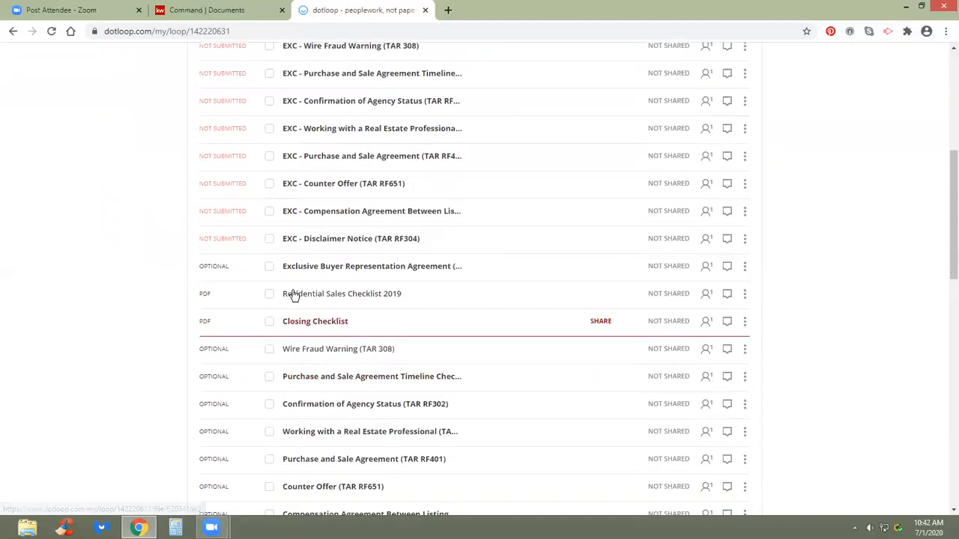
Select every Buying Documents entry without the EXC prefix, from Exclusive Buyer Representation Agreement through COVID-19 Release (TAR RF309), and archive them.
left_click(269, 267)
left_click(270, 295)
left_click(270, 322)
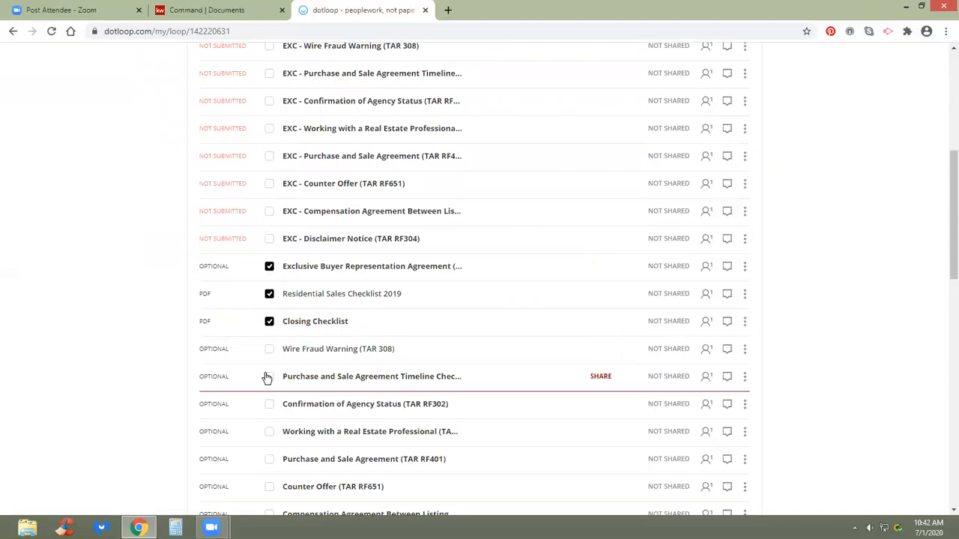
left_click(270, 349)
left_click(270, 376)
left_click(268, 404)
left_click(270, 432)
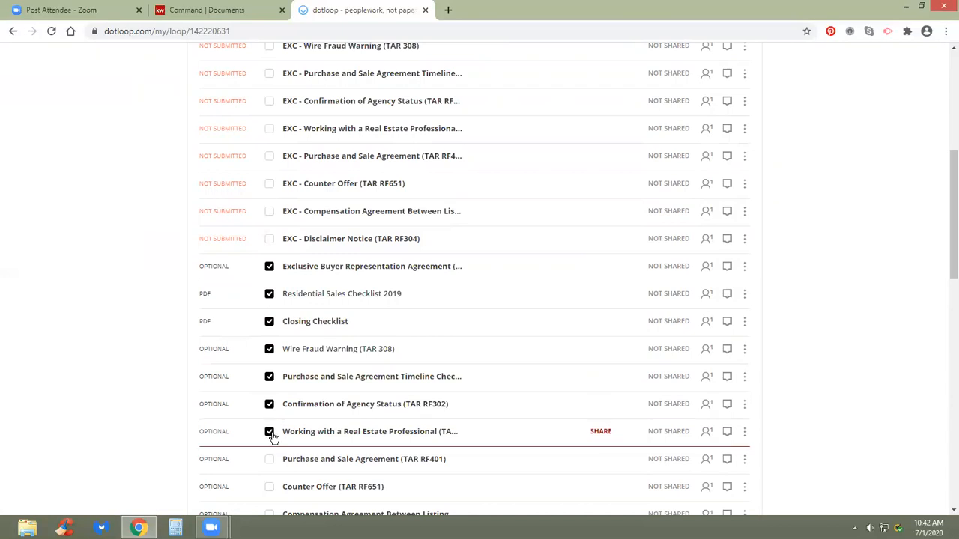
scroll(273, 420, "down", 2)
left_click(270, 281)
left_click(270, 309)
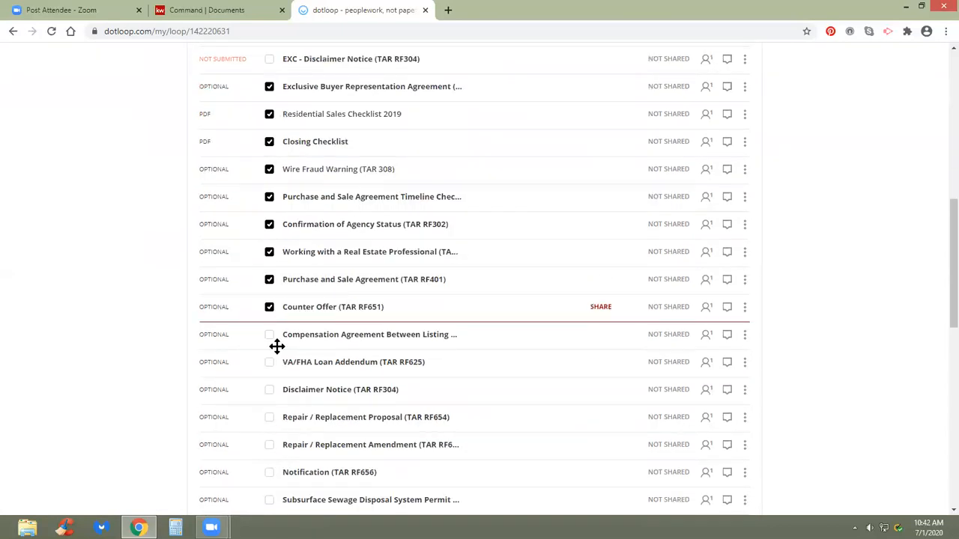
left_click(270, 336)
left_click(270, 364)
left_click(270, 390)
left_click(269, 418)
left_click(269, 445)
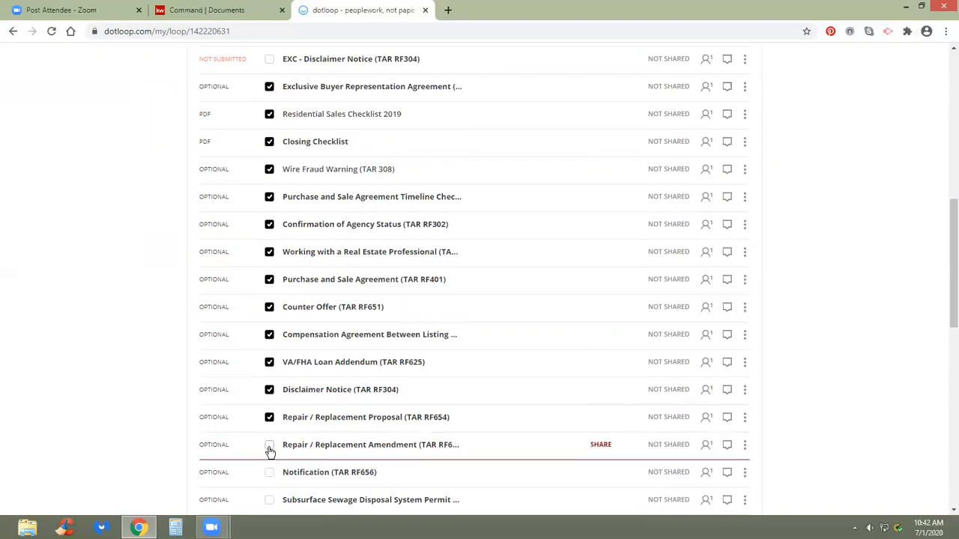
left_click(270, 472)
scroll(271, 415, "down", 2)
scroll(271, 414, "down", 1)
left_click(270, 319)
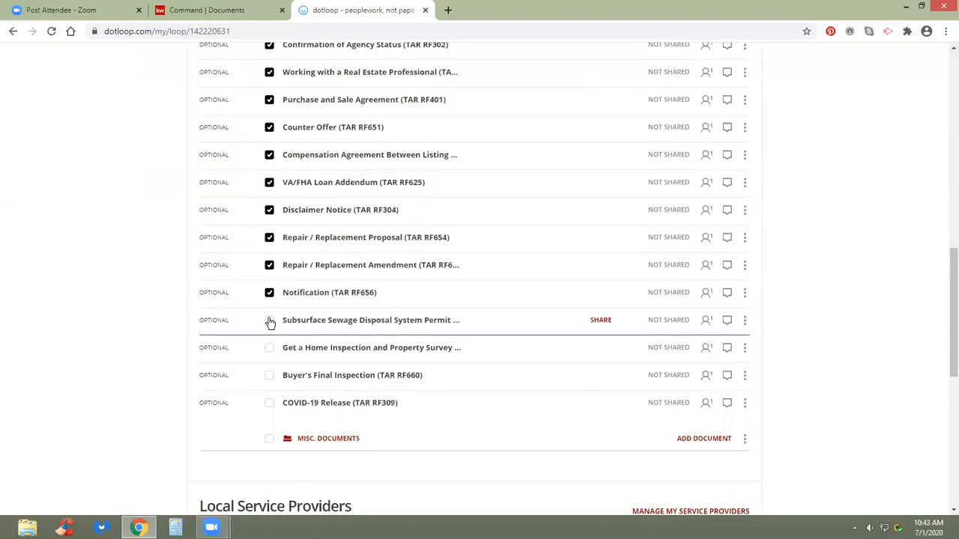
left_click(270, 348)
left_click(269, 376)
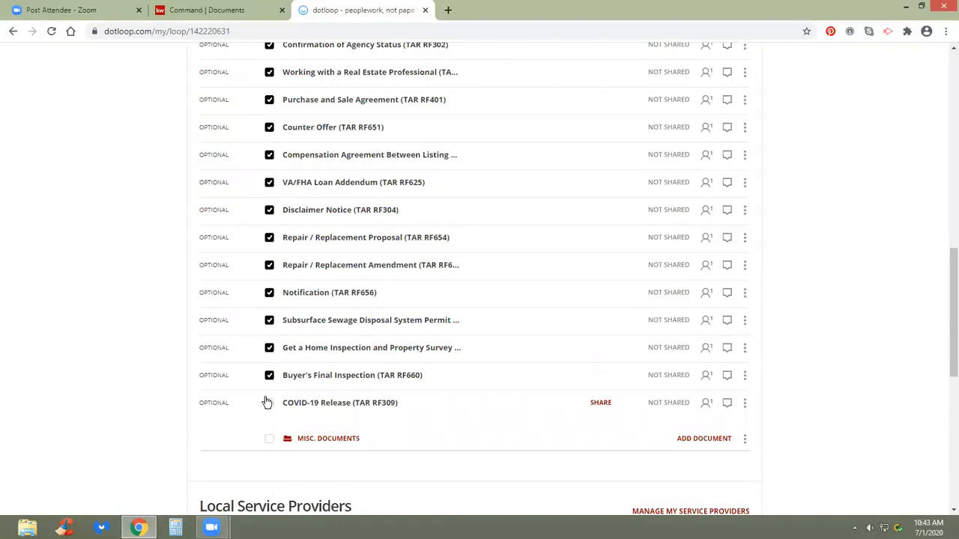
left_click(269, 403)
scroll(355, 336, "up", 9)
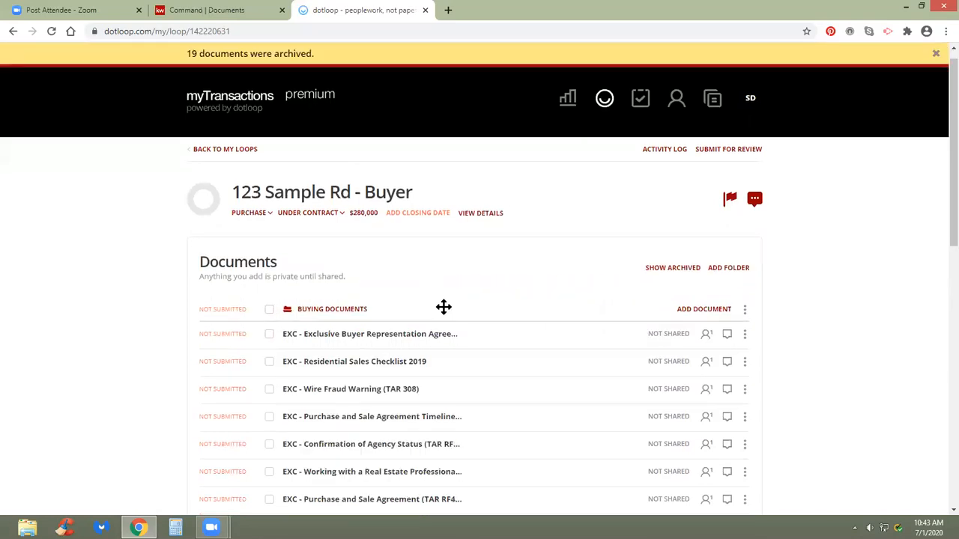
Review the EXC documents remaining in the Buying Documents folder.
scroll(443, 307, "down", 3)
scroll(444, 307, "up", 2)
scroll(443, 307, "down", 2)
scroll(444, 308, "up", 2)
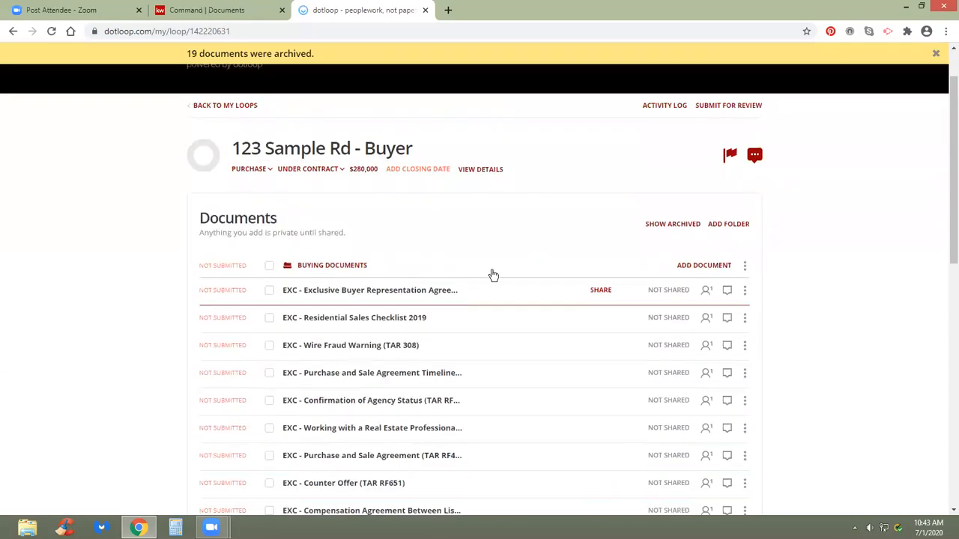
scroll(528, 232, "down", 2)
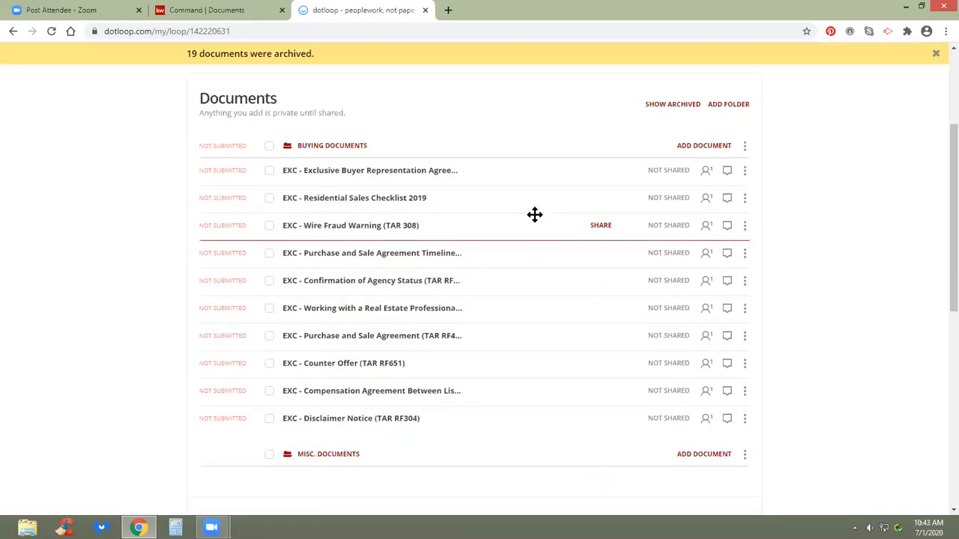
scroll(531, 212, "up", 1)
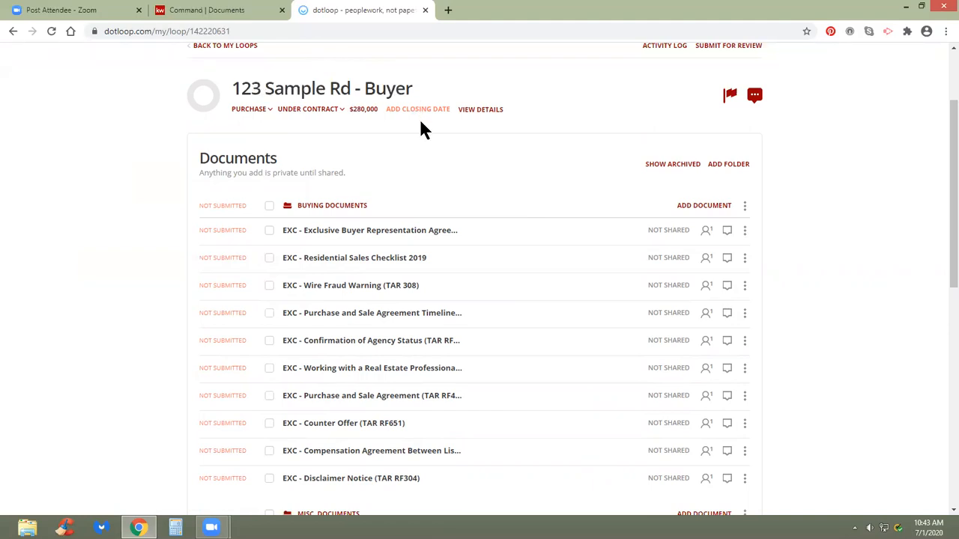
Open the EXC - Wire Fraud Warning (TAR 308) document and check its initials, signature and signature verification line.
left_click(332, 287)
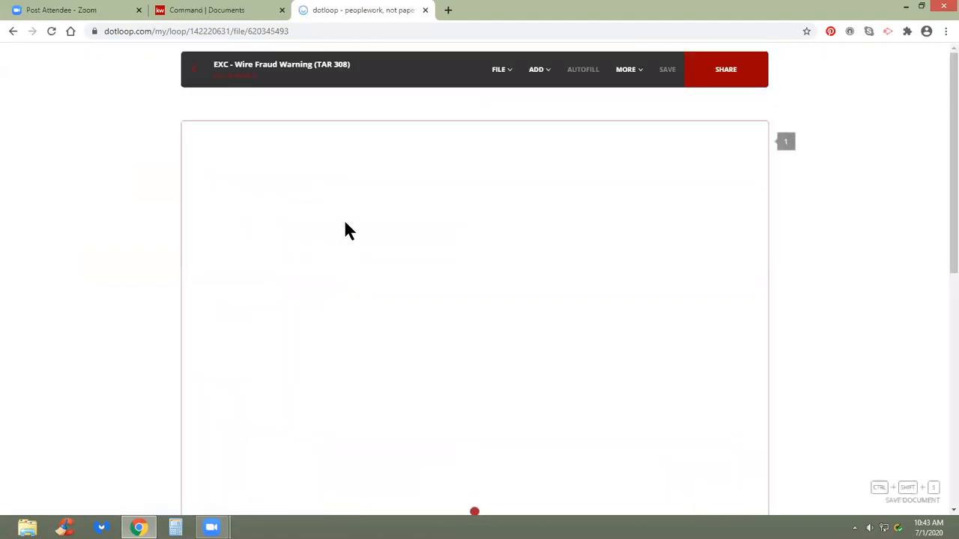
scroll(346, 225, "down", 3)
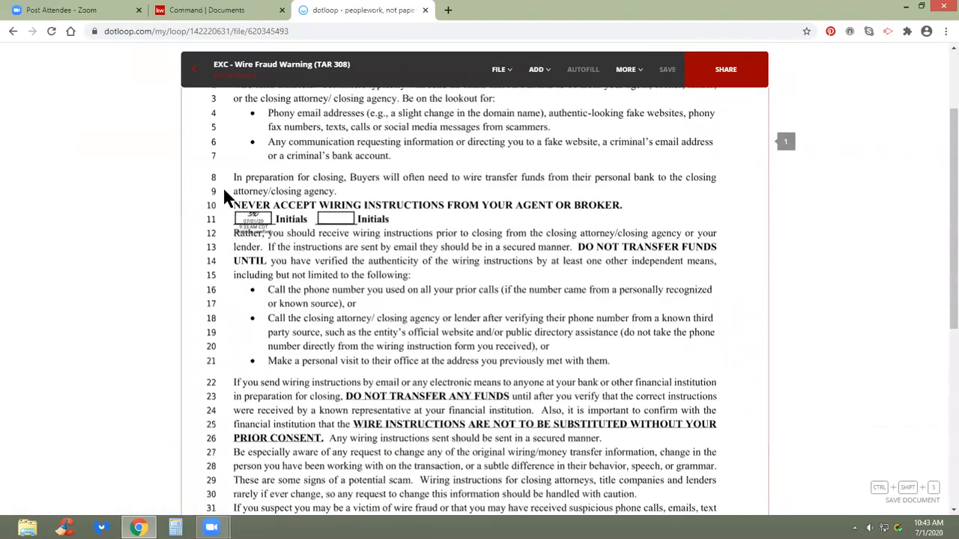
scroll(287, 232, "down", 5)
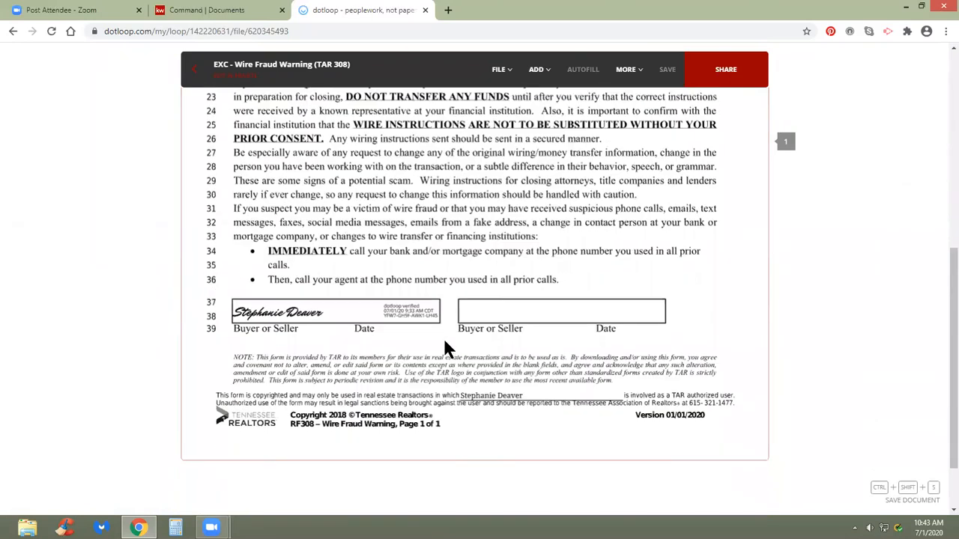
scroll(445, 344, "up", 5)
scroll(439, 323, "up", 1)
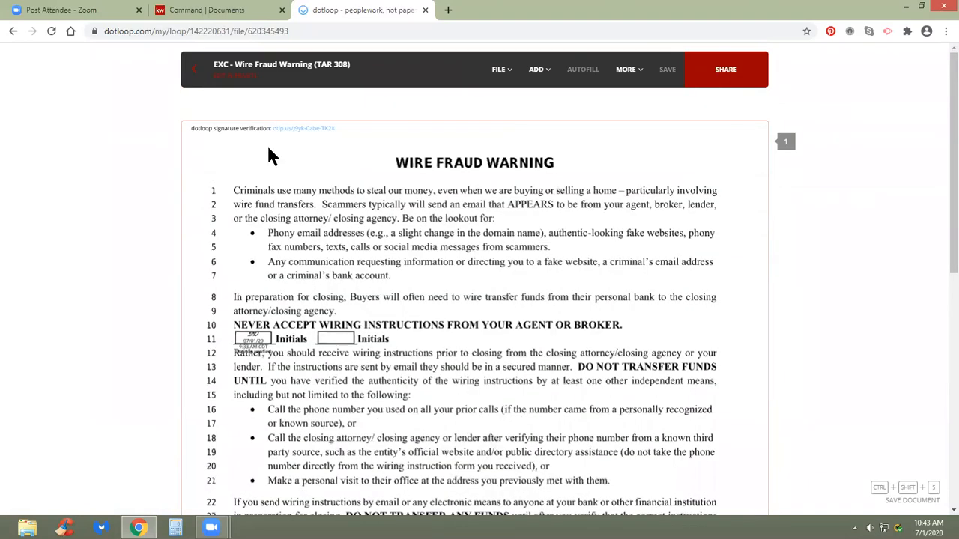
Close the Dotloop document and, in Command, assign Dotloop's EXC - Wire Fraud Warning (TAR 308).pdf to the Wire Fraud Warning (RF308) checklist item.
left_click(193, 69)
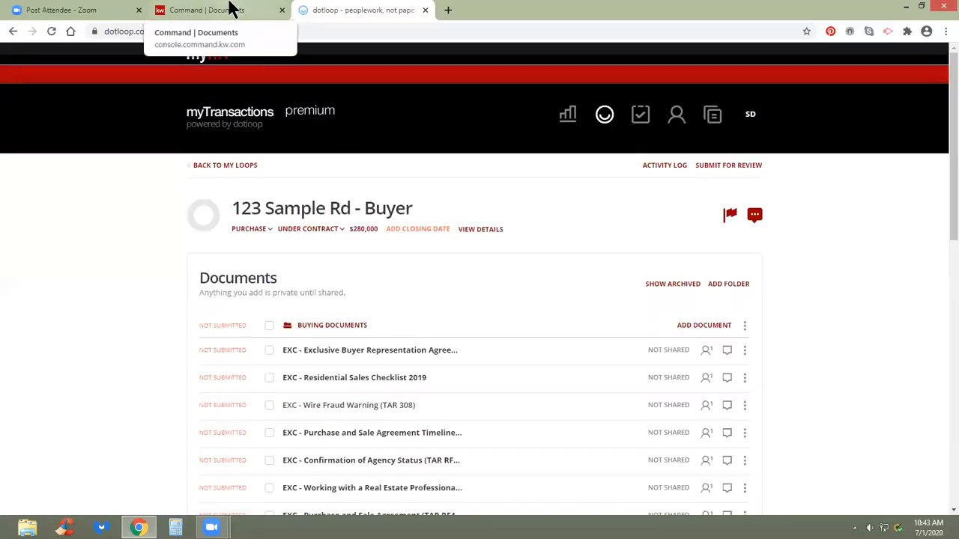
left_click(231, 9)
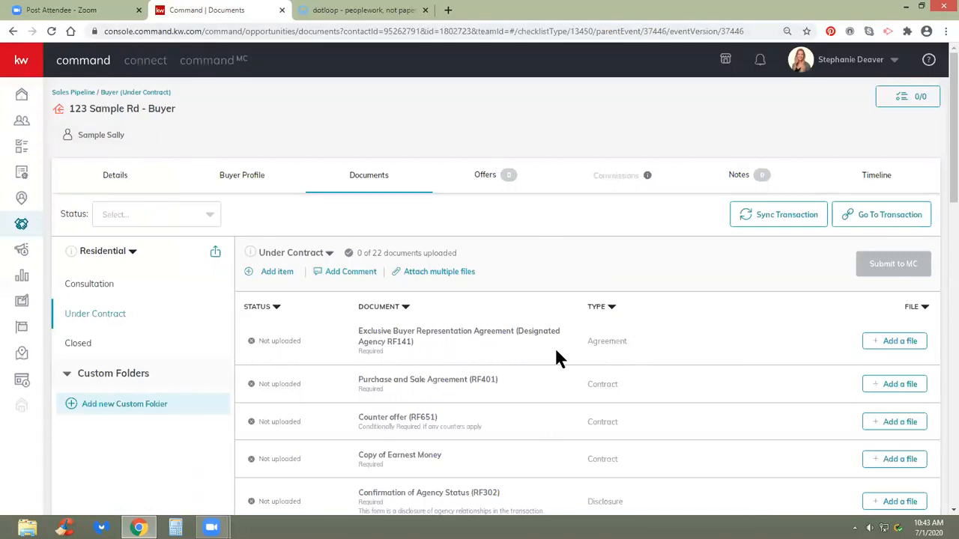
scroll(417, 217, "down", 1)
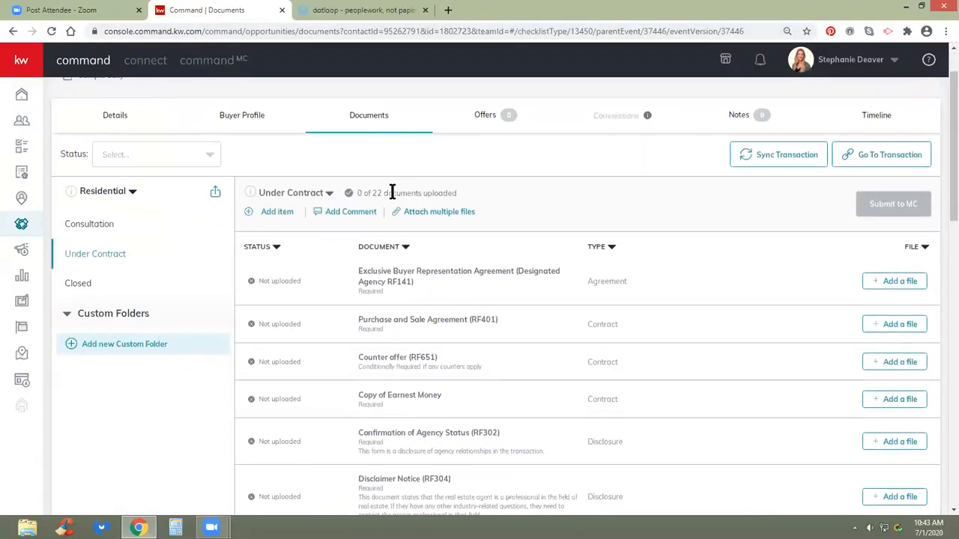
scroll(386, 251, "down", 1)
scroll(388, 247, "down", 4)
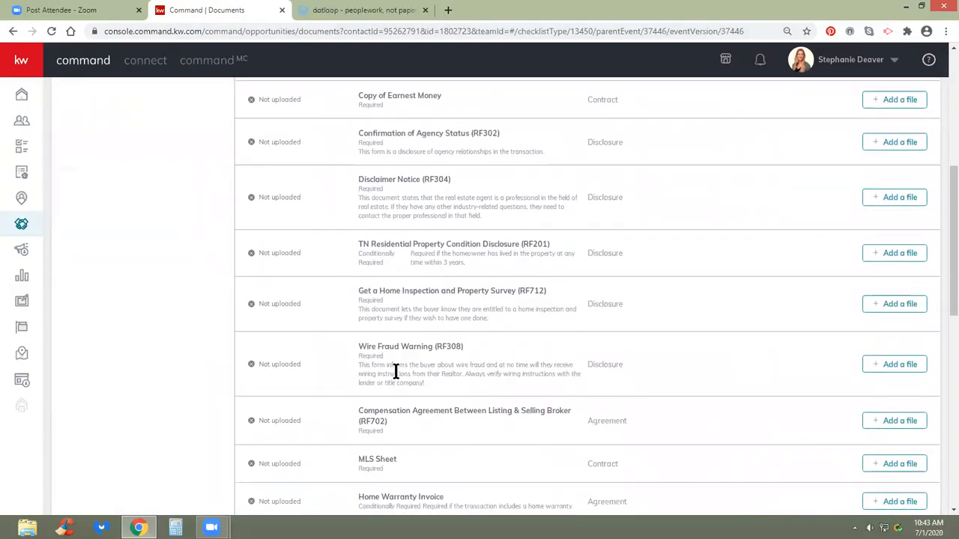
left_click(899, 367)
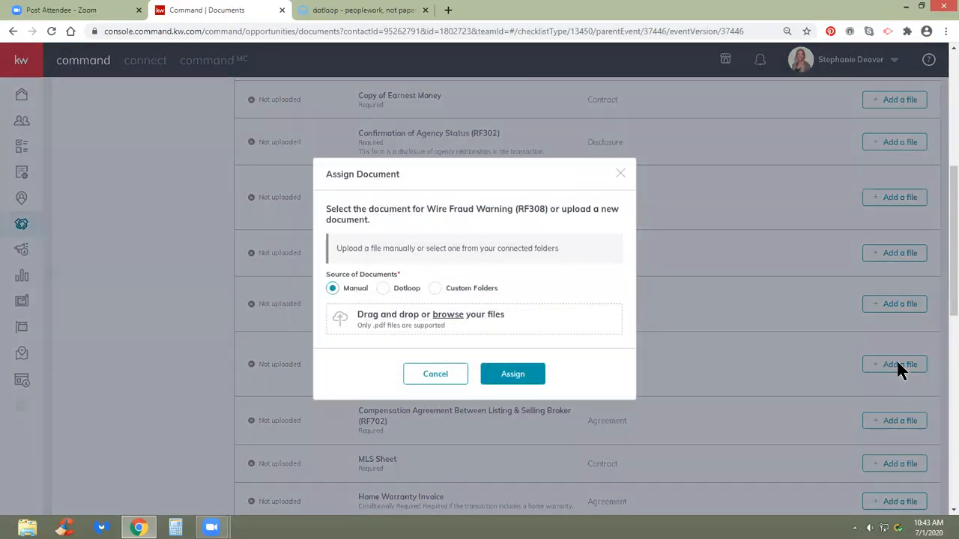
left_click(383, 289)
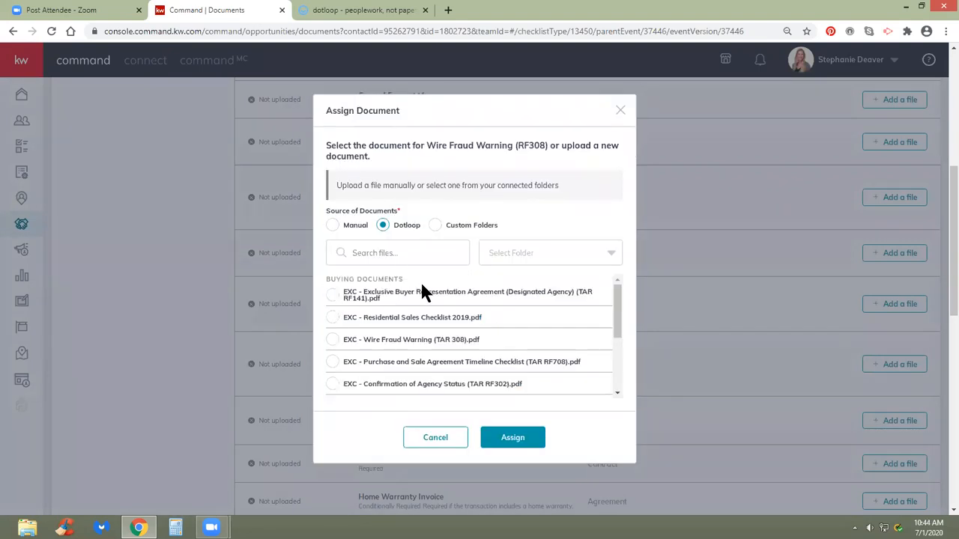
scroll(421, 284, "down", 3)
scroll(421, 284, "up", 3)
left_click(499, 441)
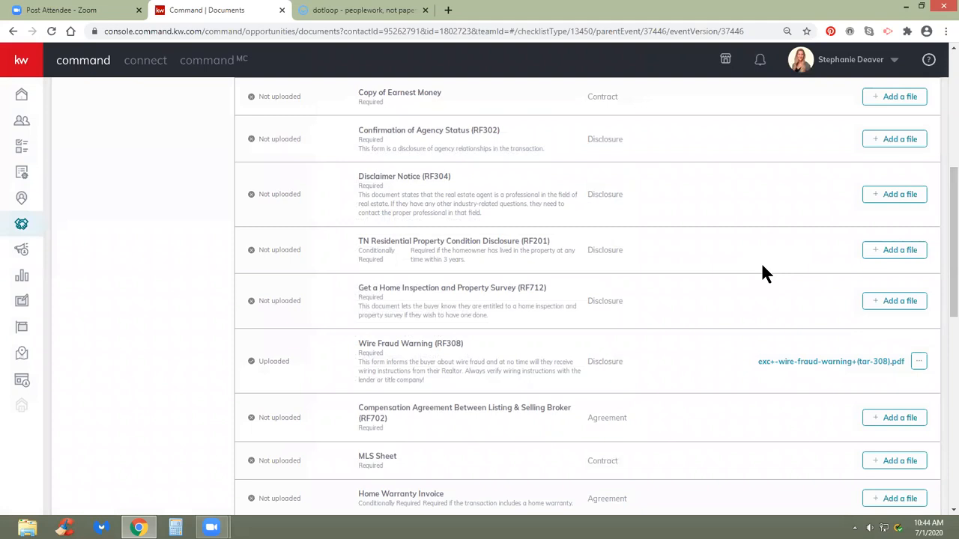
Review the Under Contract checklist up to its Submit to MC option, and switch to Dotloop to view the loops list.
scroll(767, 270, "up", 3)
scroll(768, 271, "down", 3)
scroll(841, 368, "up", 6)
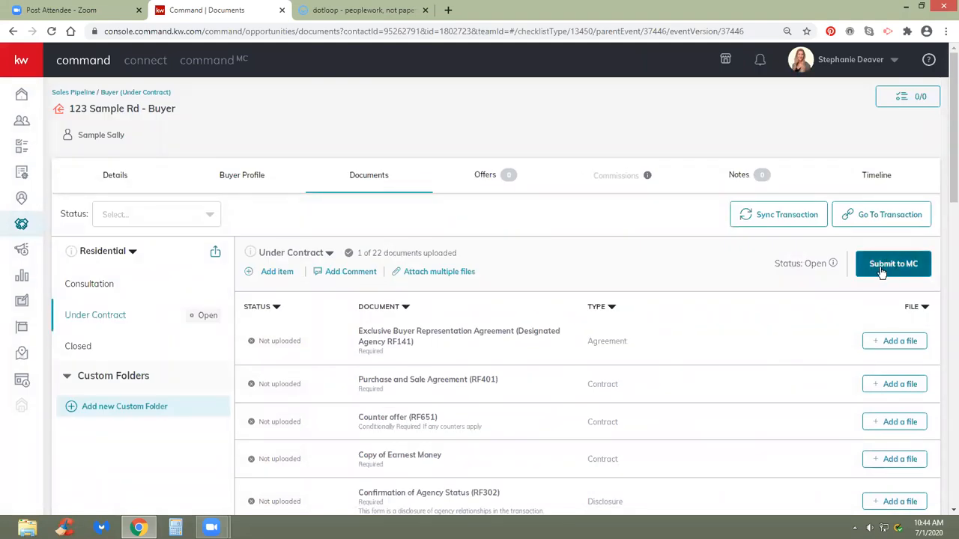
left_click(333, 10)
left_click(231, 168)
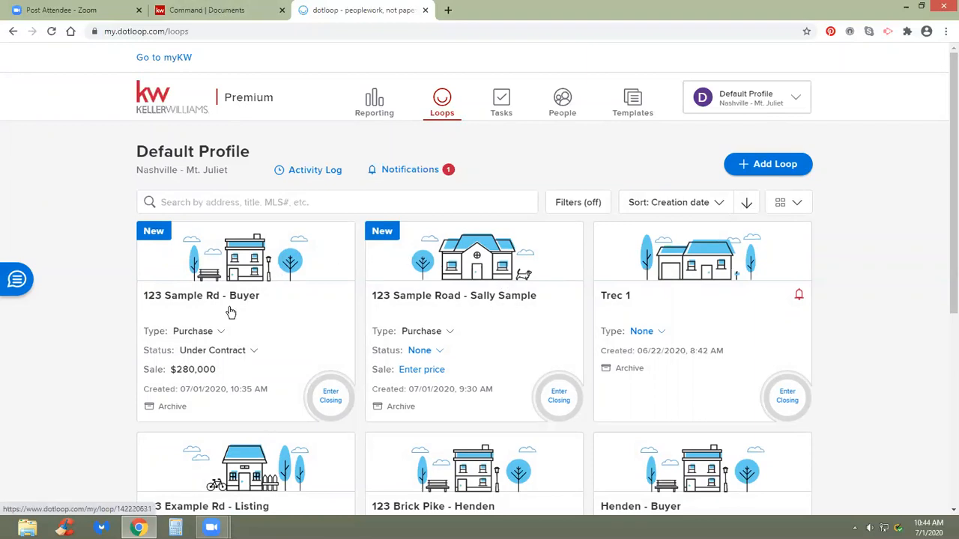
Return to Command, open the PDF uploaded for Wire Fraud Warning (RF308) to check its initials and signature, and close the preview.
left_click(236, 10)
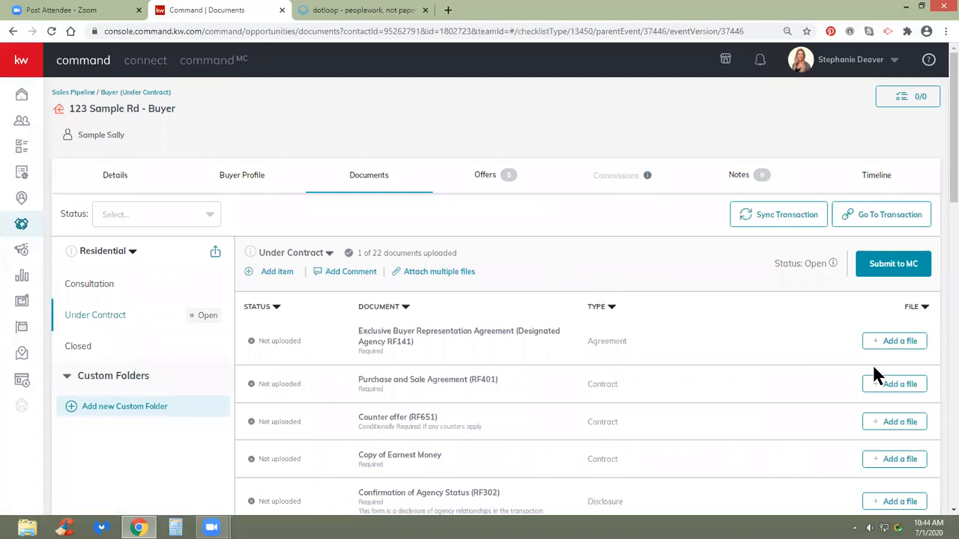
scroll(871, 366, "down", 6)
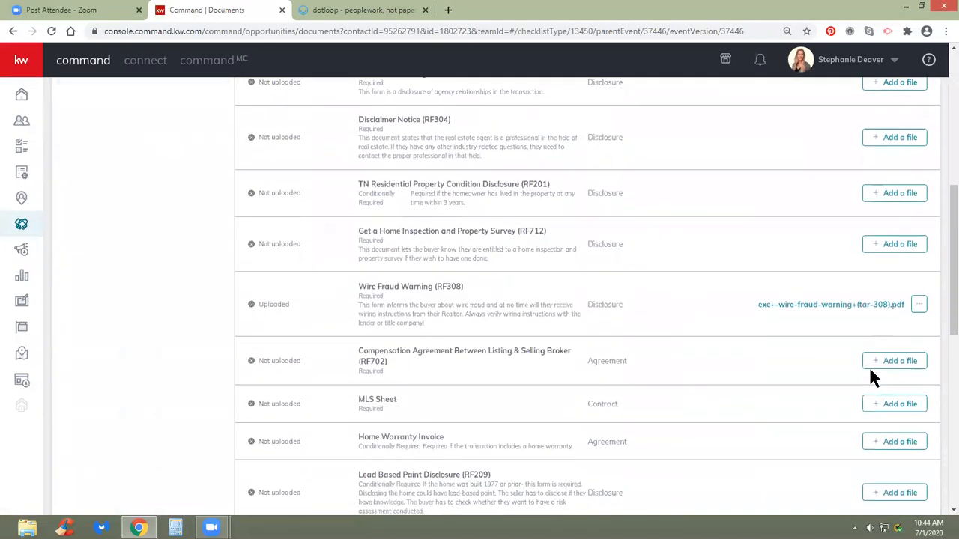
left_click(815, 305)
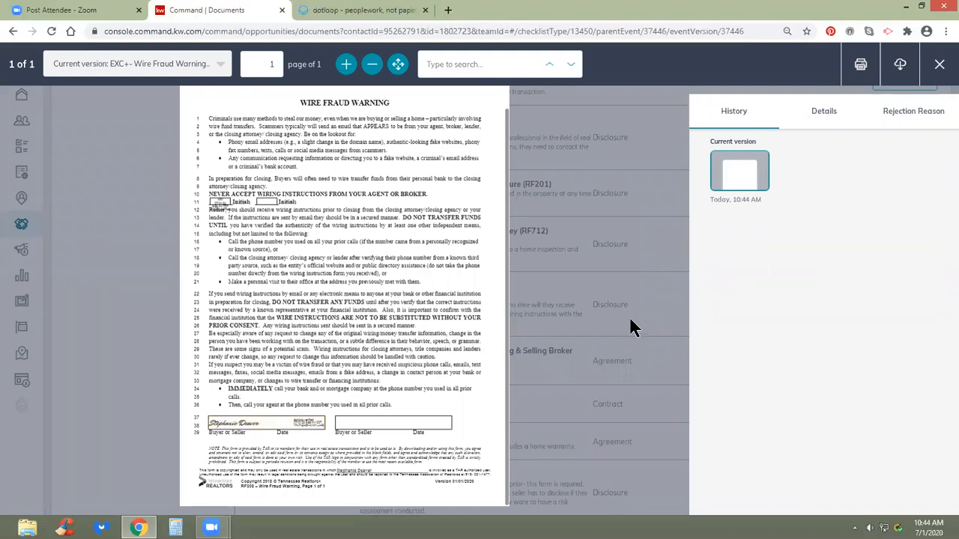
left_click(938, 66)
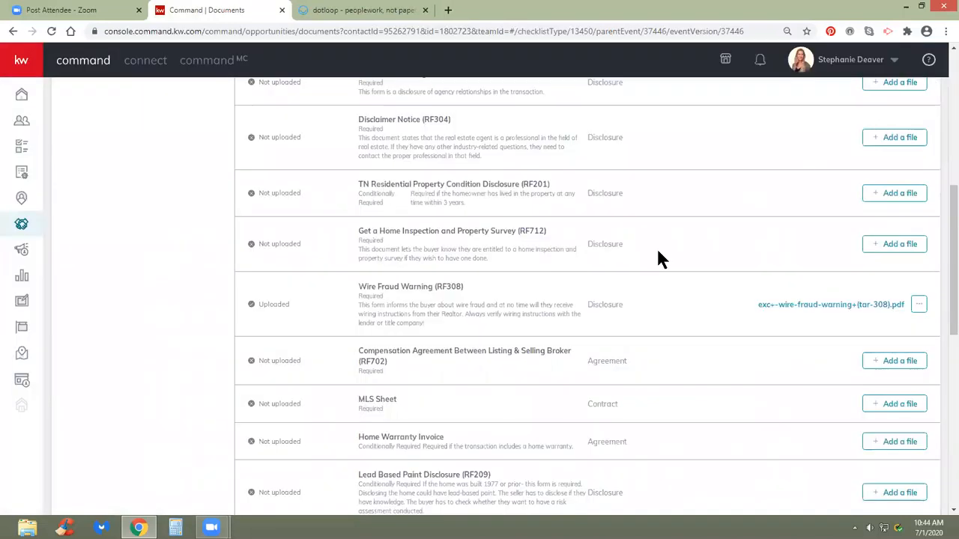
scroll(659, 259, "up", 5)
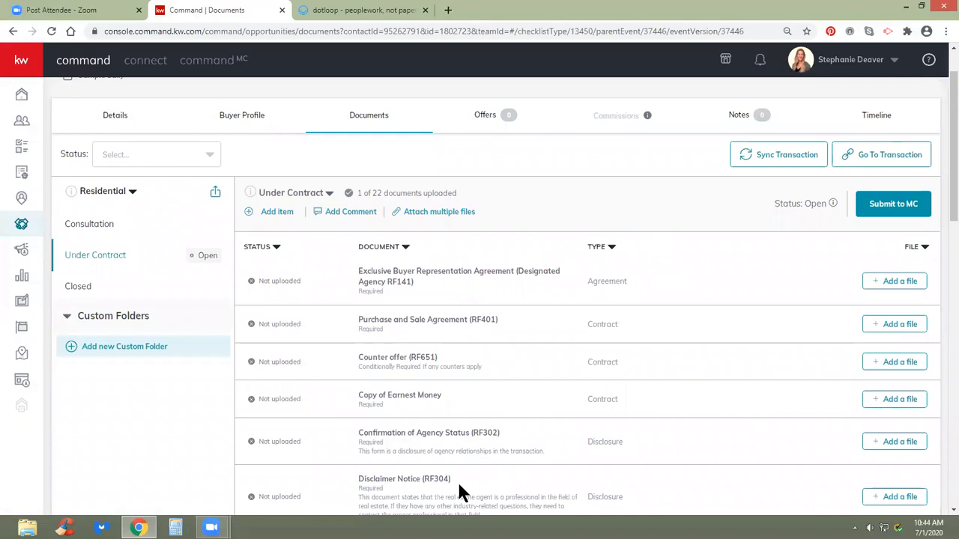